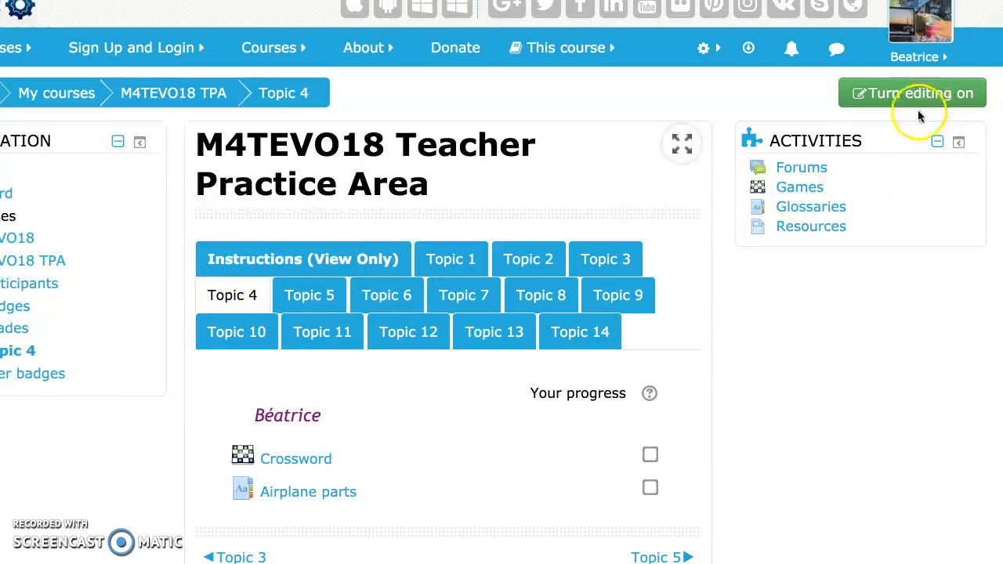
Step: Turn on editing for the course and start adding an activity or resource to Topic 4
scroll(610, 462, down, 3)
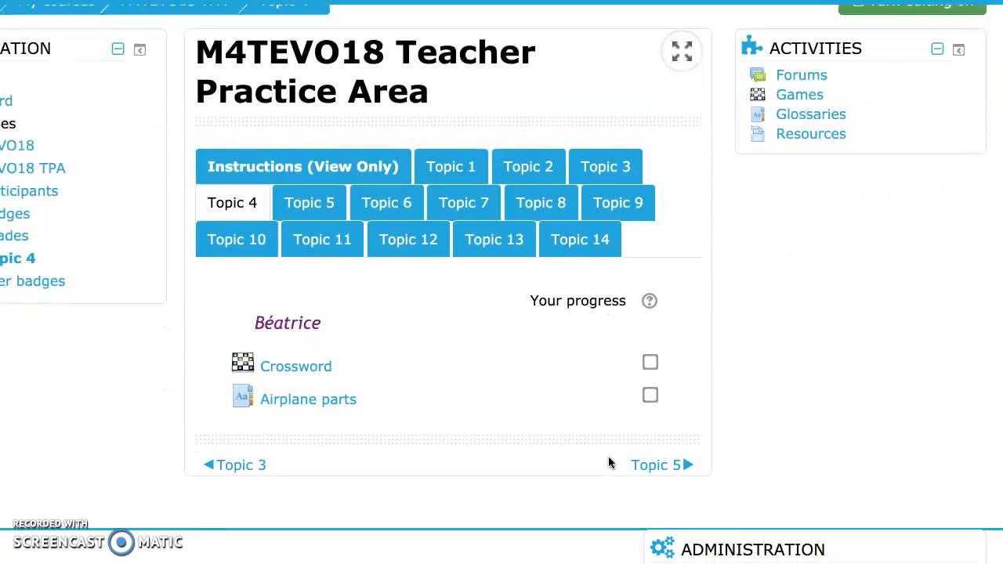
scroll(610, 462, up, 2)
scroll(610, 462, up, 1)
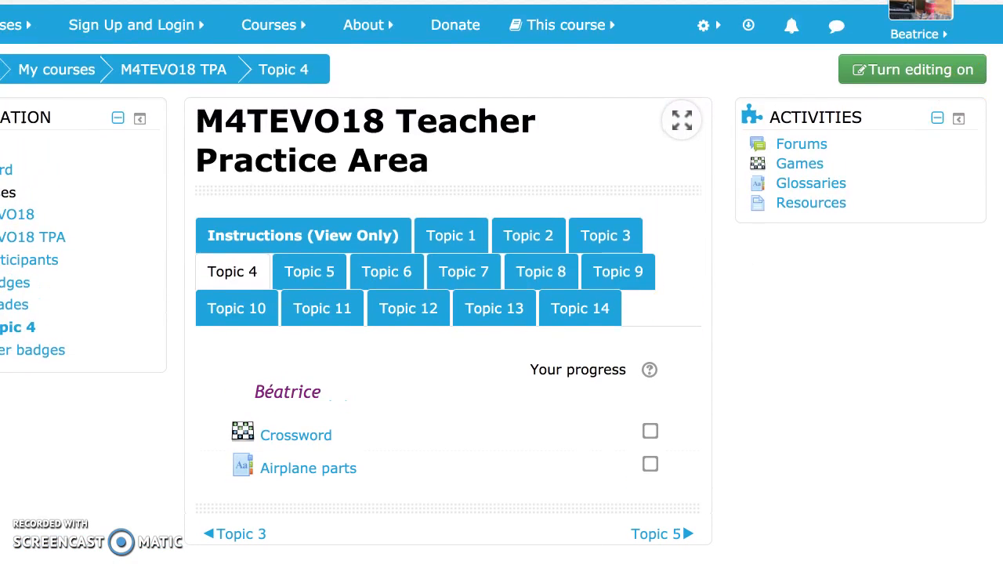
click(960, 72)
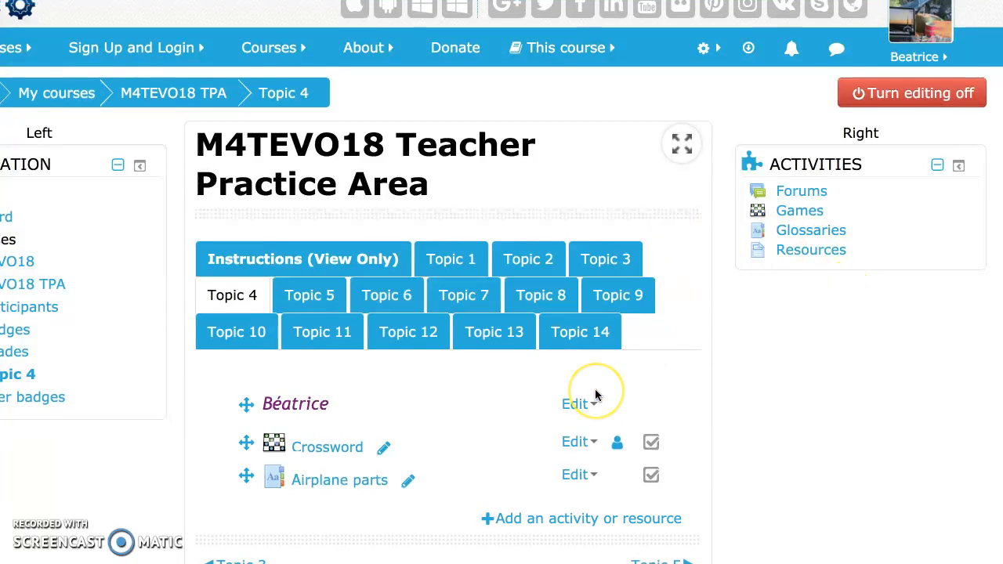
scroll(595, 396, down, 5)
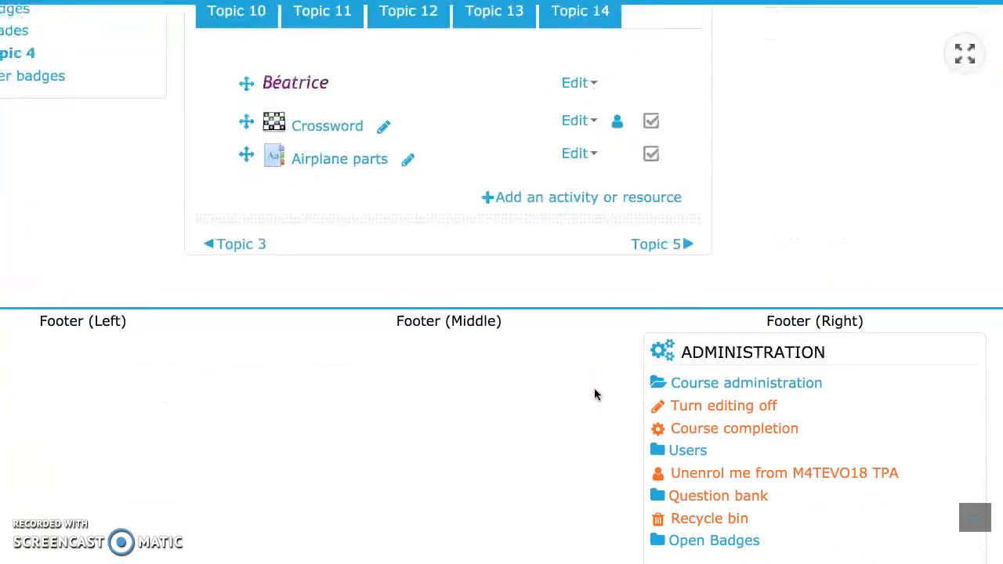
click(592, 198)
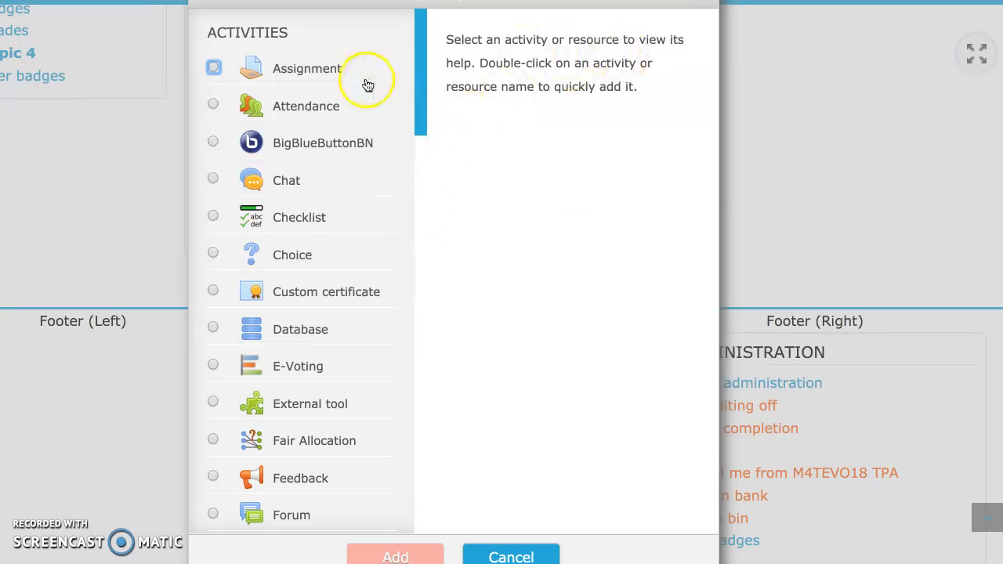
Step: Look through the full list of available activities and resources
scroll(336, 254, down, 1)
scroll(336, 257, down, 3)
scroll(336, 257, up, 4)
scroll(336, 257, down, 10)
scroll(336, 257, down, 2)
scroll(336, 258, up, 8)
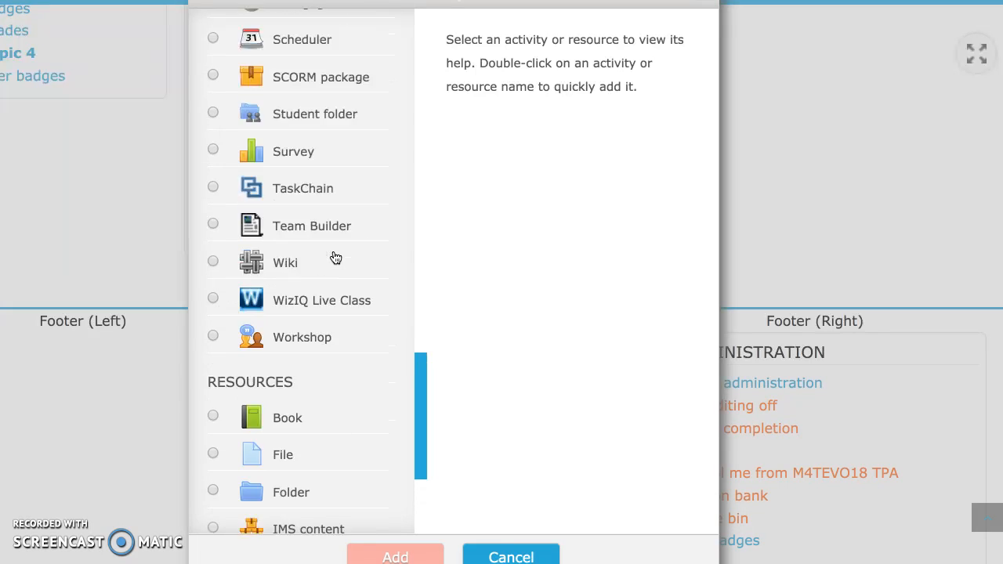
scroll(335, 257, up, 7)
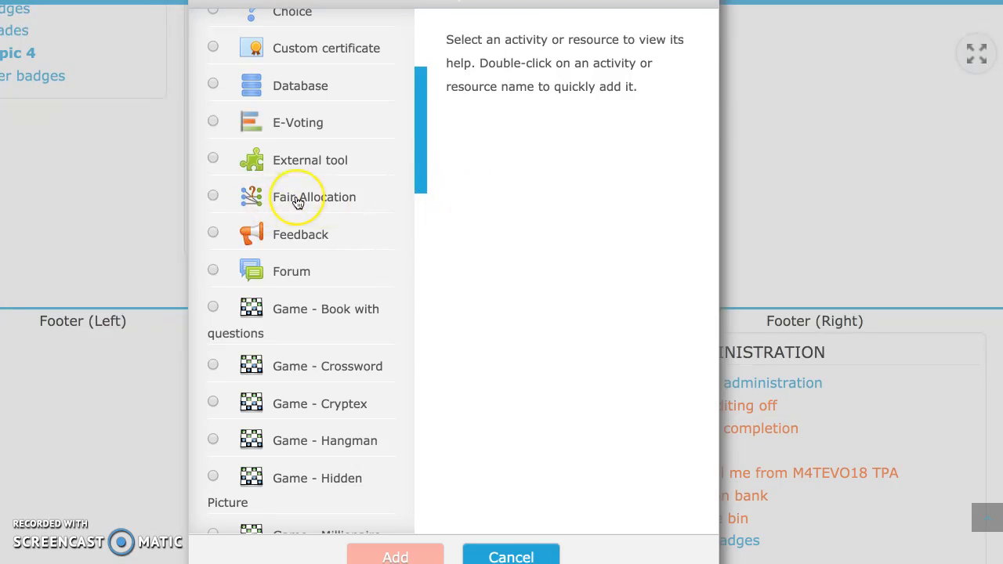
scroll(361, 200, up, 3)
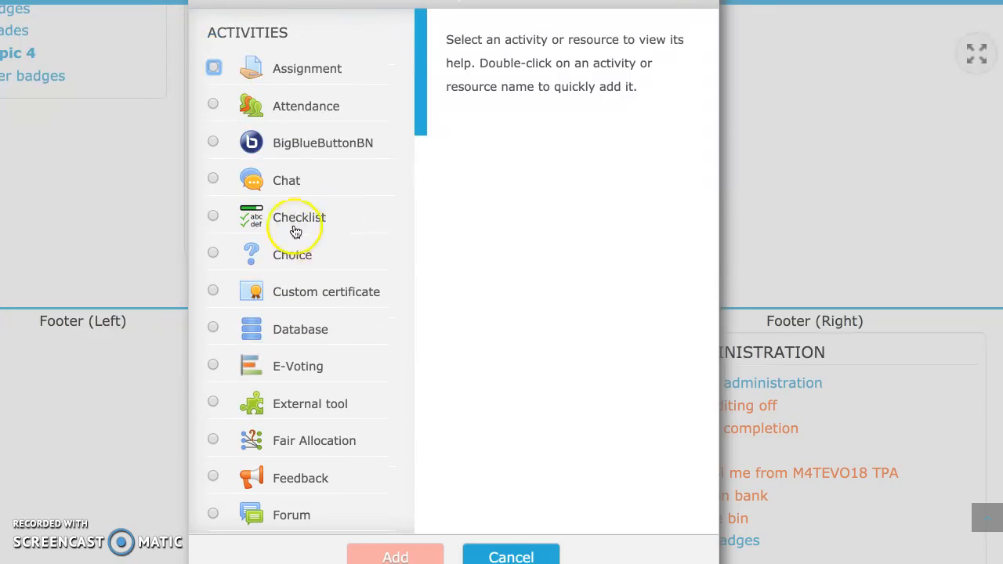
Step: Read the descriptions of the Checklist, Assignment and Attendance activities
click(292, 227)
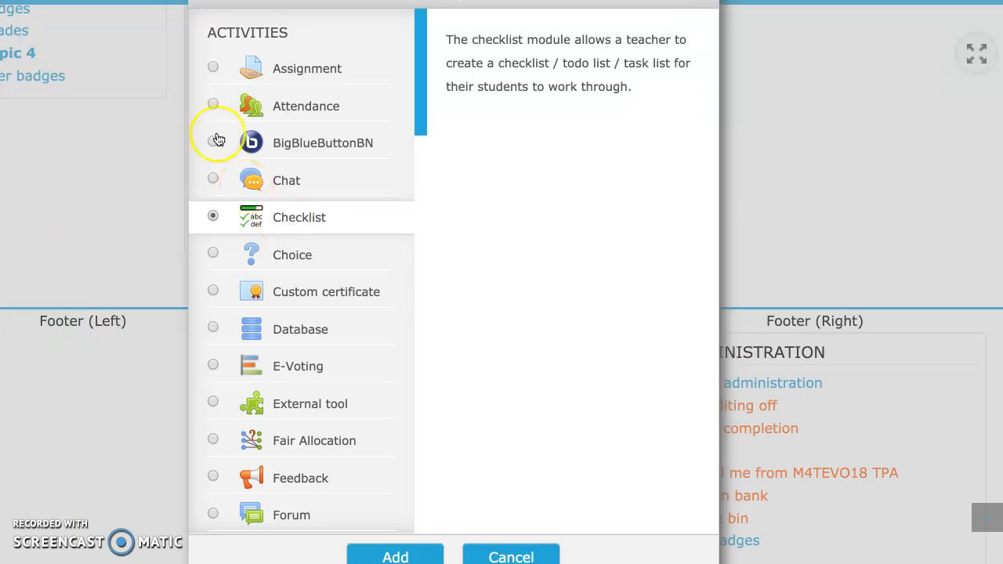
click(321, 72)
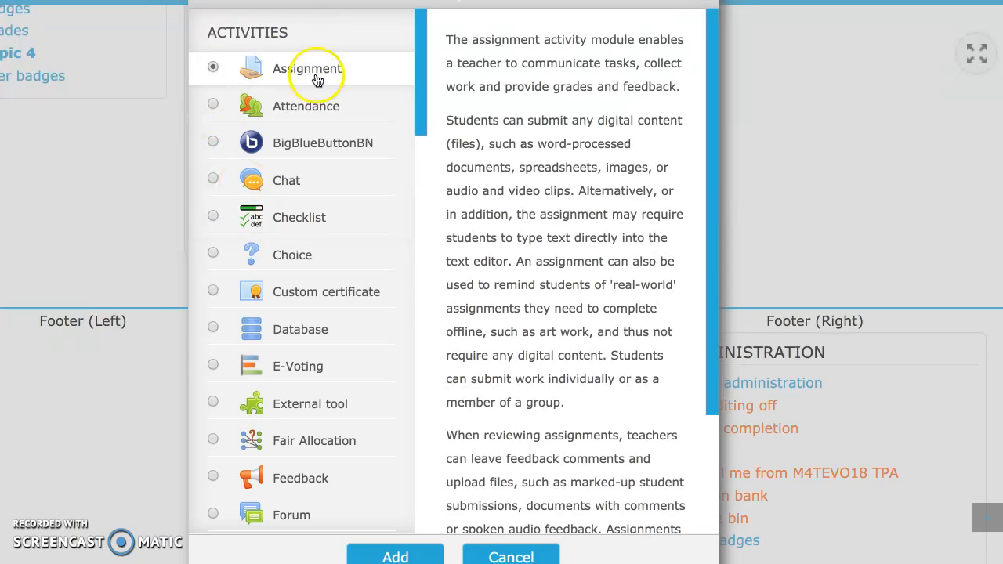
click(305, 107)
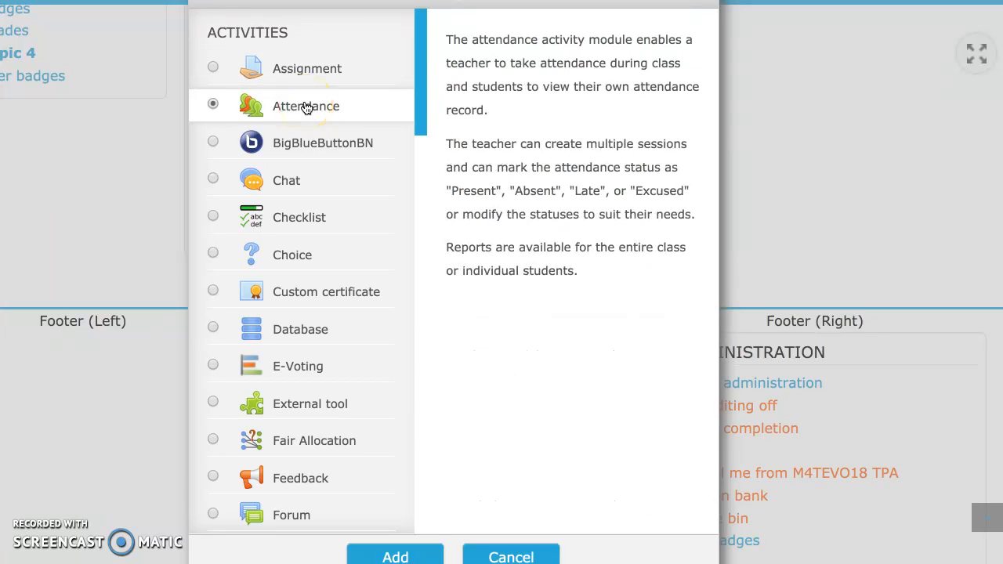
Step: Read the descriptions of the Organizer and Scheduler activities
scroll(305, 108, down, 5)
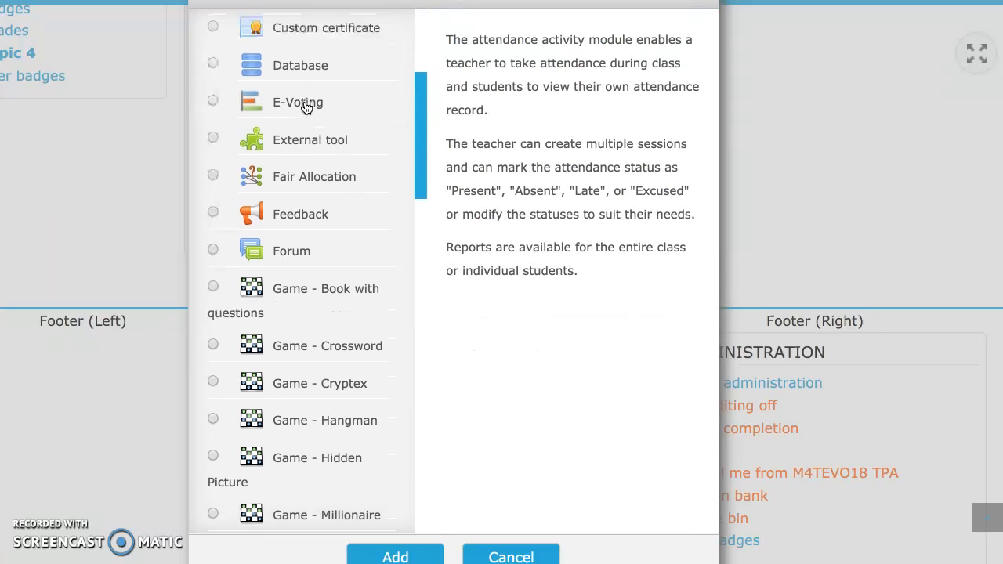
scroll(306, 108, down, 8)
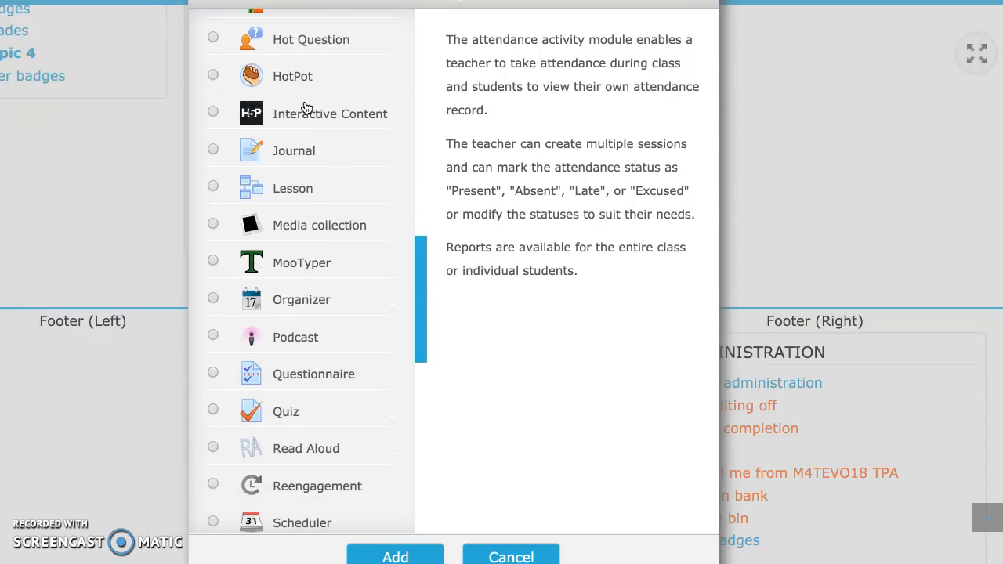
scroll(306, 108, down, 3)
click(304, 162)
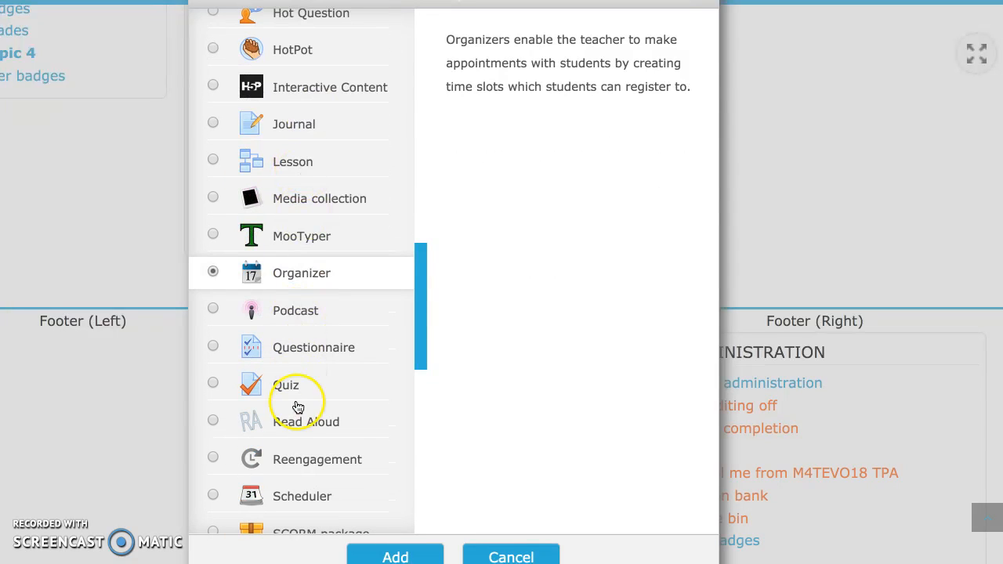
scroll(332, 349, down, 3)
click(332, 351)
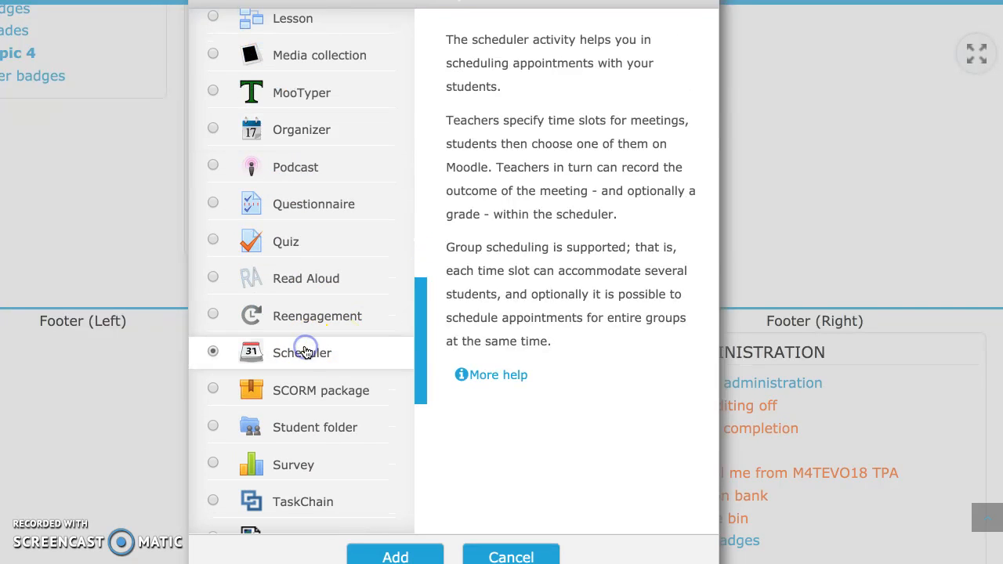
Step: Read the descriptions of the Student folder and Team Builder activities
scroll(366, 265, down, 3)
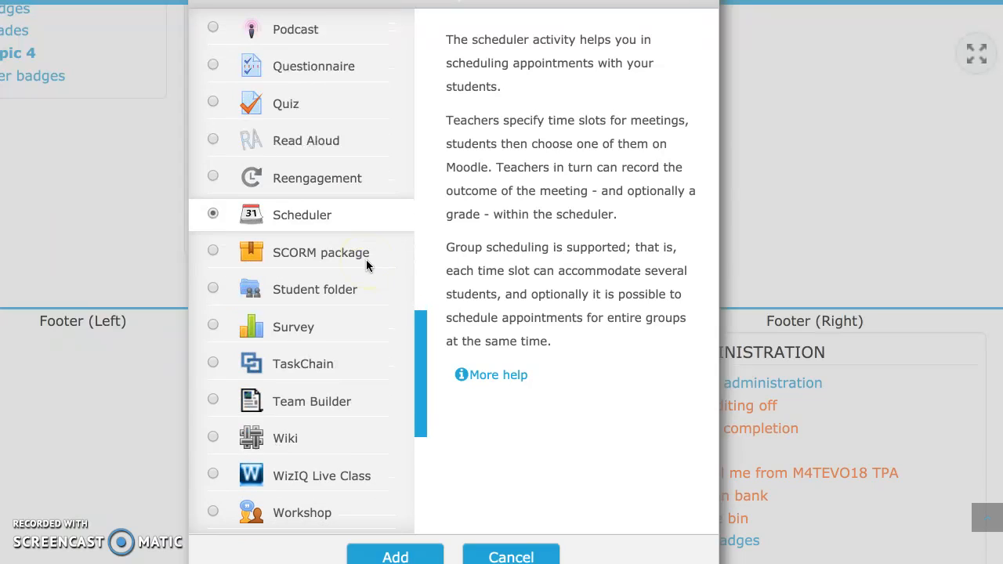
click(313, 291)
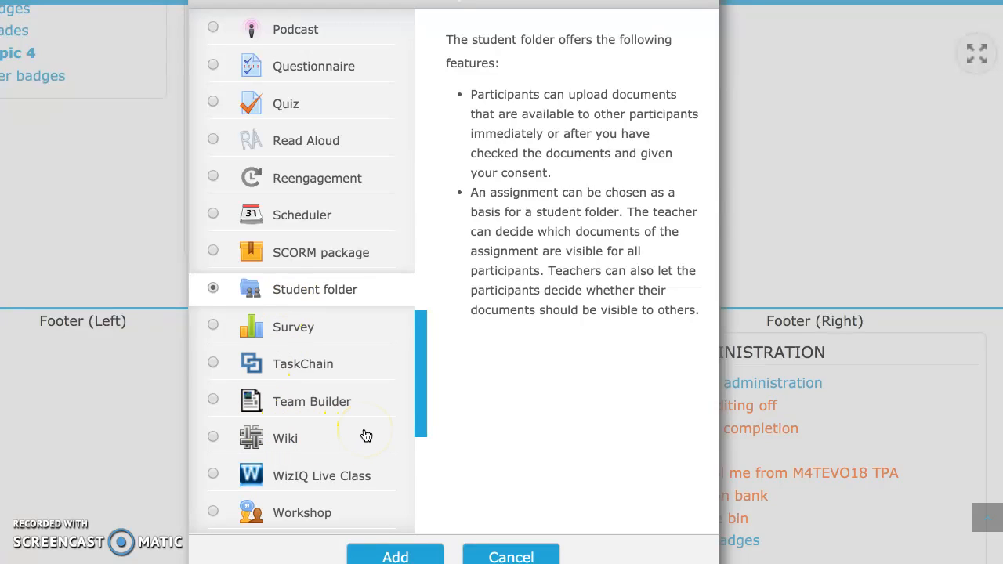
click(314, 410)
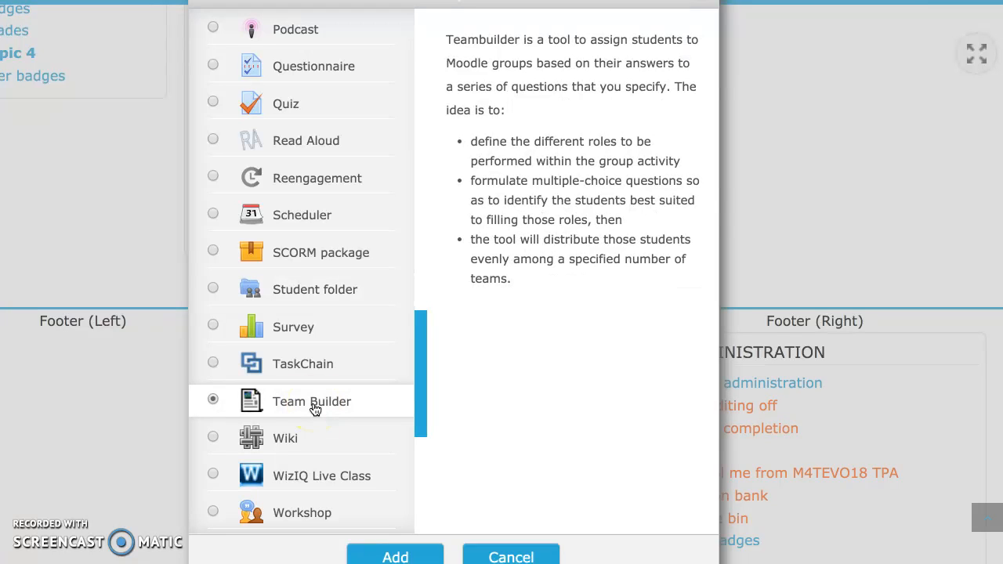
Step: Read the descriptions of the Survey and Quiz activities
scroll(314, 410, down, 2)
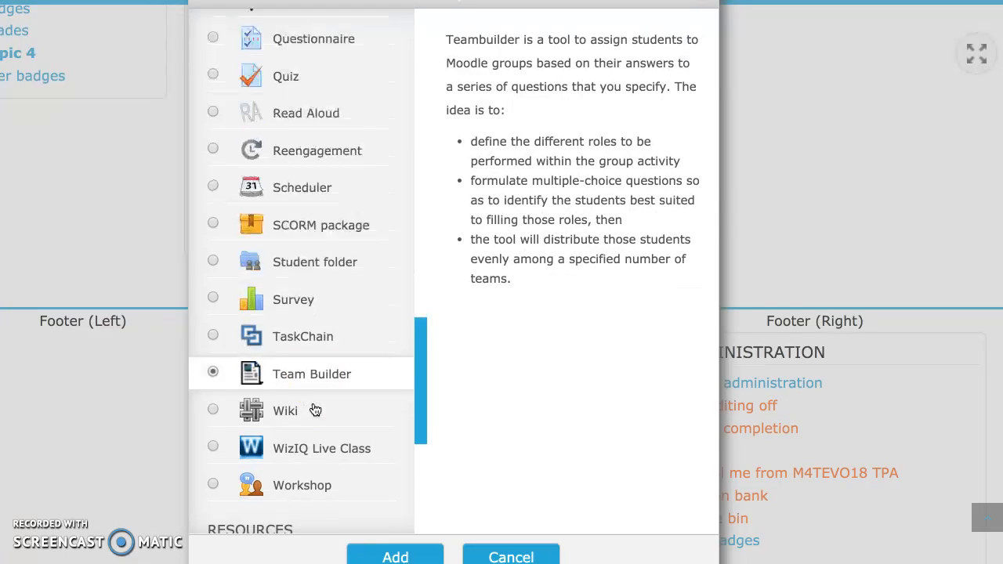
scroll(314, 410, up, 1)
scroll(314, 410, up, 1)
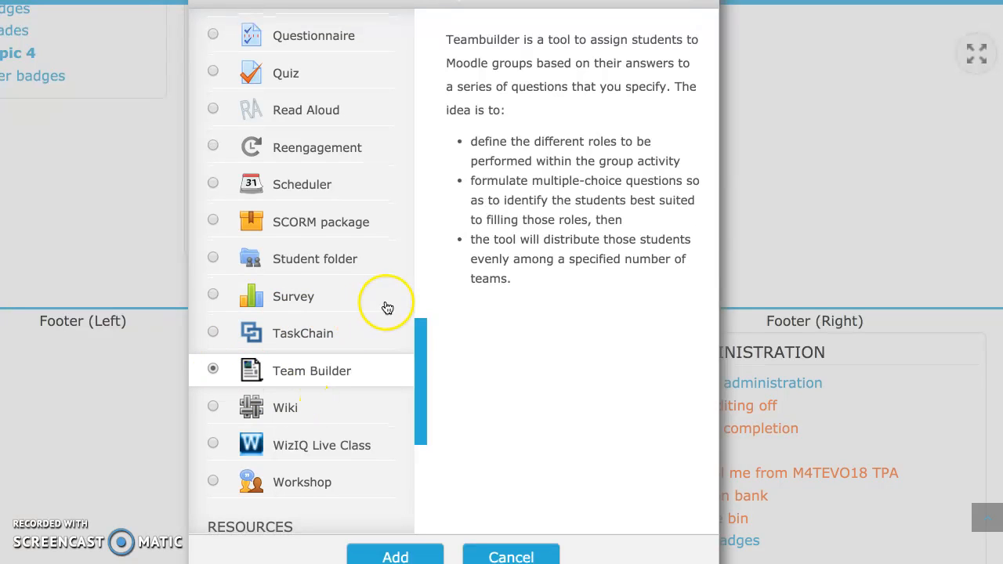
click(295, 300)
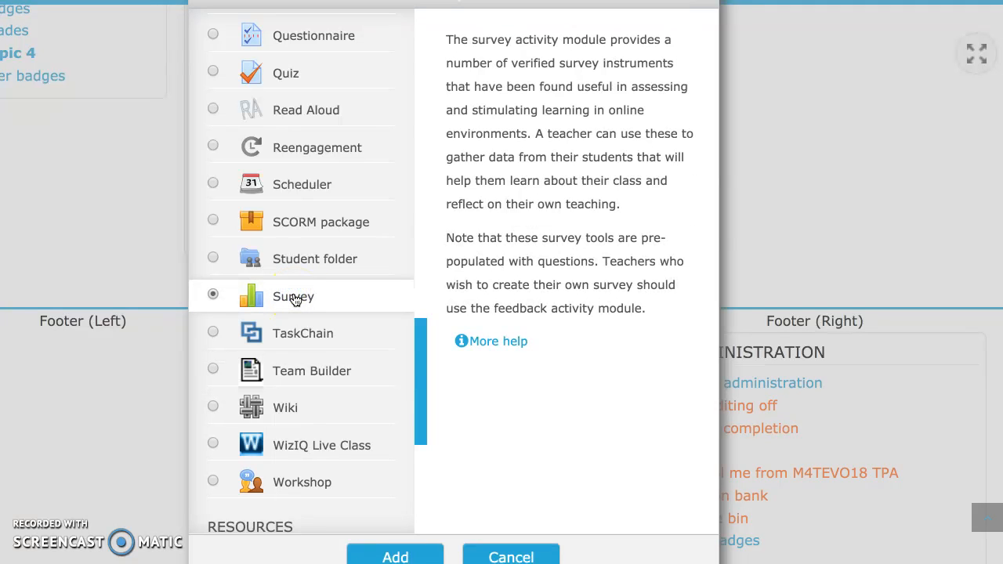
scroll(295, 300, up, 5)
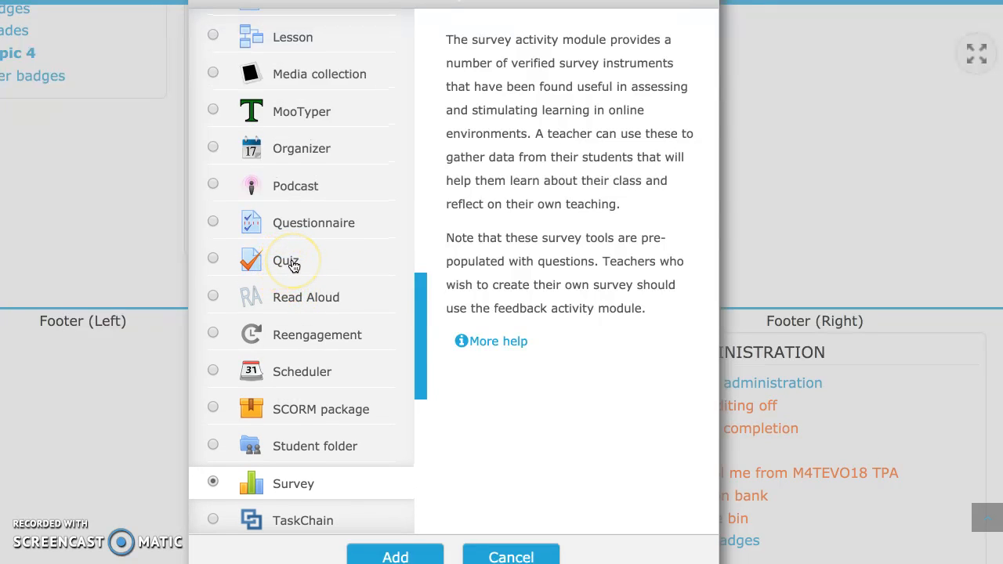
click(292, 264)
Step: Find the E-Voting activity among the available activities and read its description
scroll(294, 266, up, 10)
scroll(294, 266, up, 5)
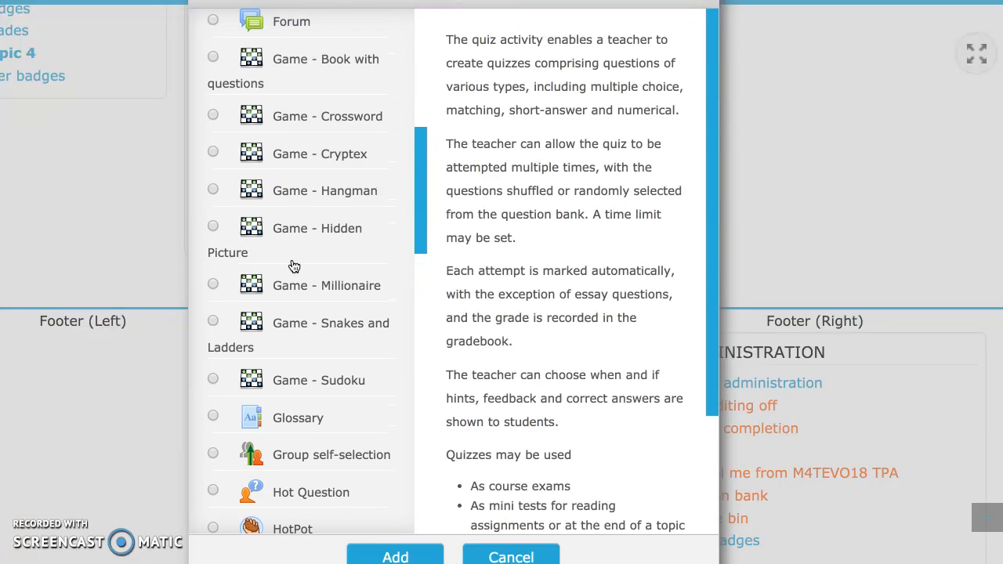
scroll(294, 267, up, 4)
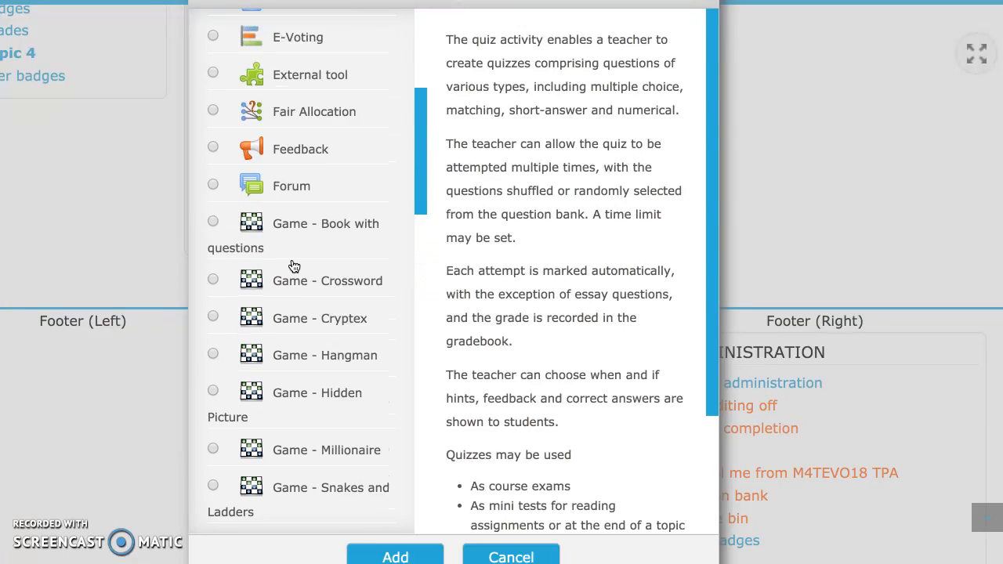
scroll(294, 267, up, 3)
scroll(290, 264, up, 1)
click(292, 196)
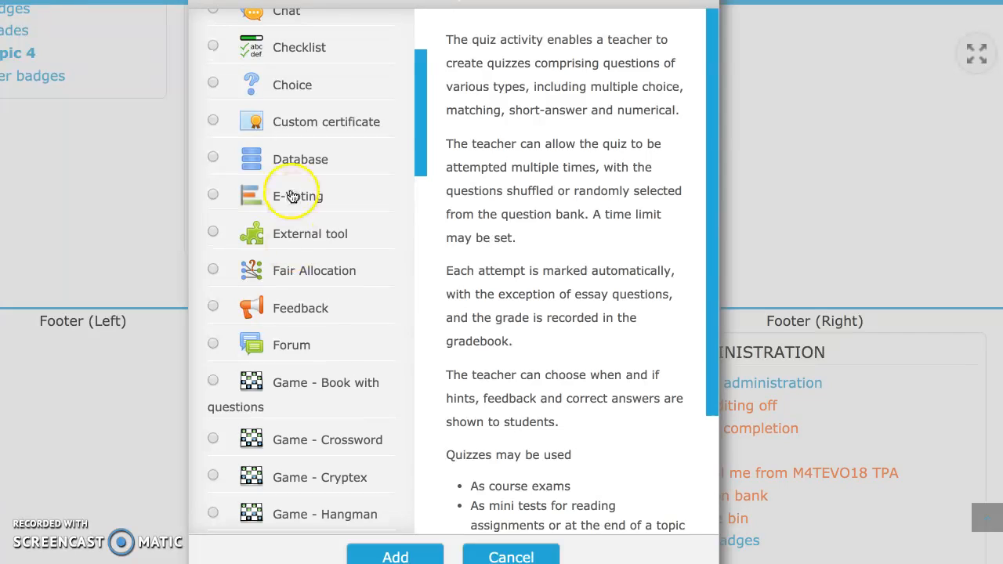
scroll(292, 196, up, 2)
click(375, 352)
Step: Read the descriptions of the Forum and Feedback activities
scroll(376, 352, down, 4)
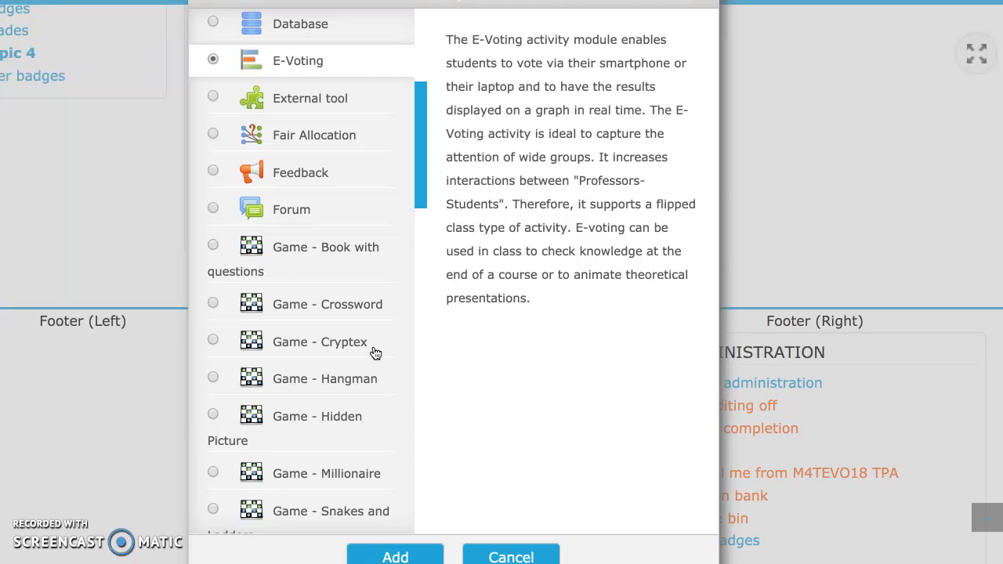
click(291, 209)
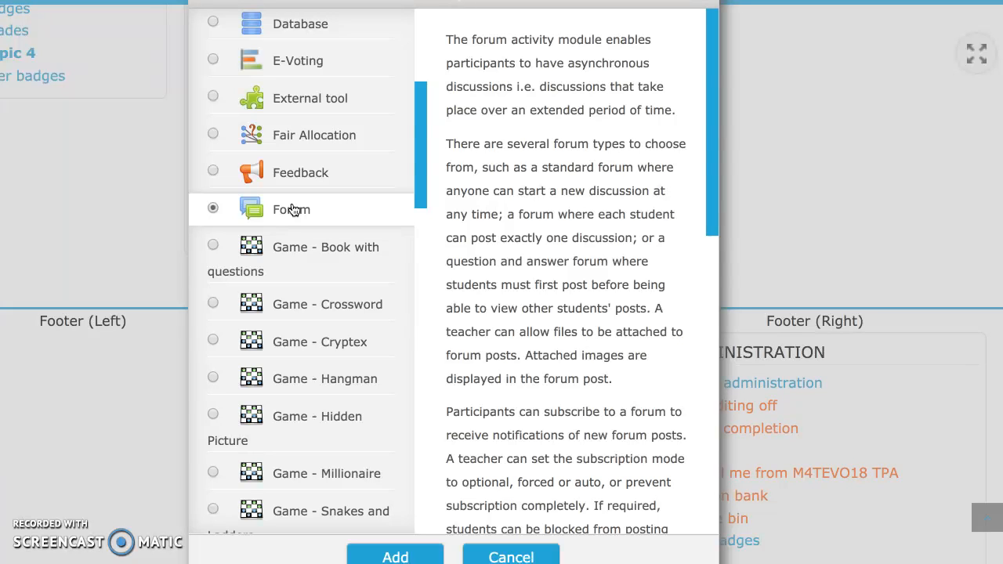
scroll(292, 209, down, 2)
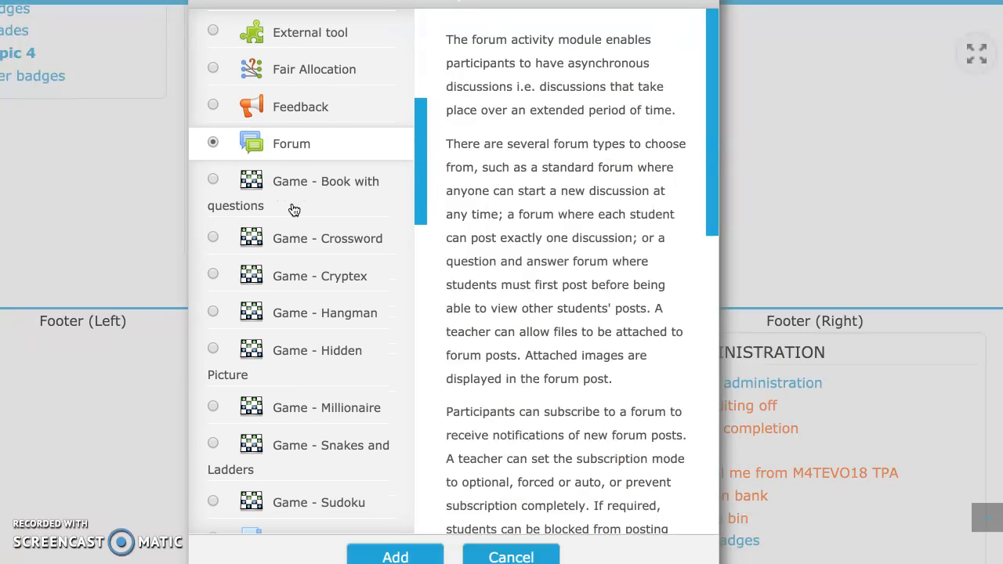
click(323, 108)
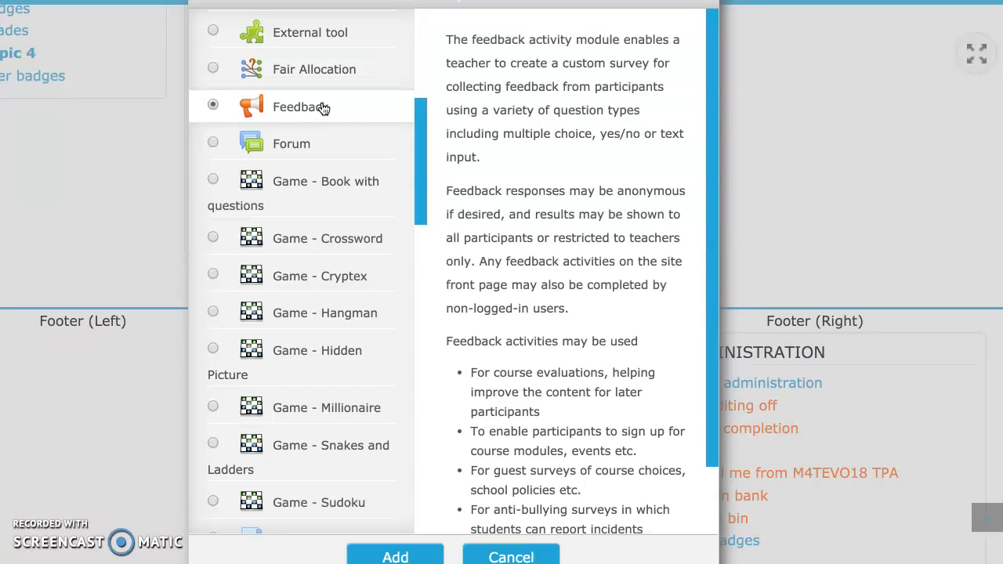
Step: Read the description of the Podcast activity and look over the game activities and the resource types
scroll(323, 108, down, 10)
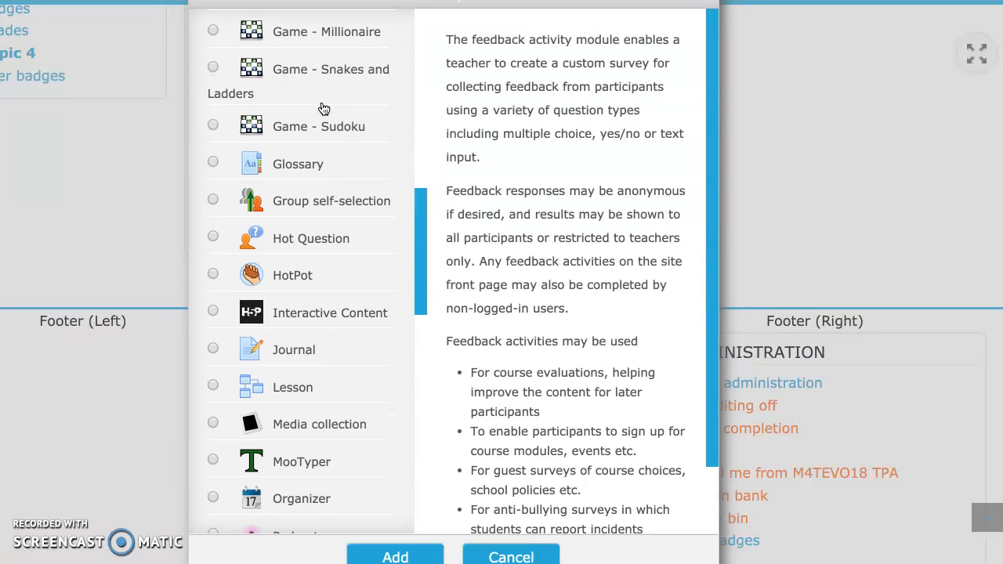
scroll(323, 107, down, 10)
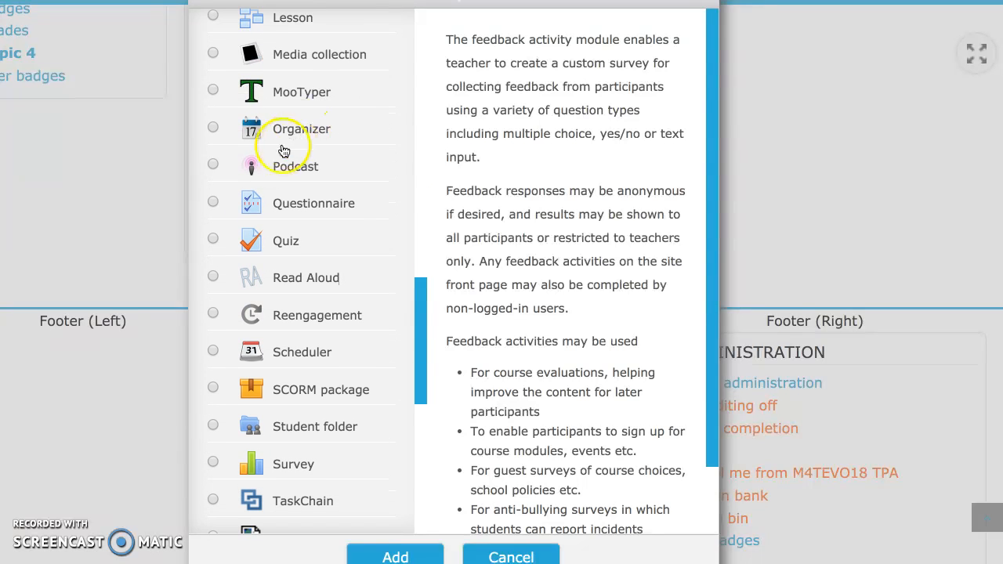
click(288, 167)
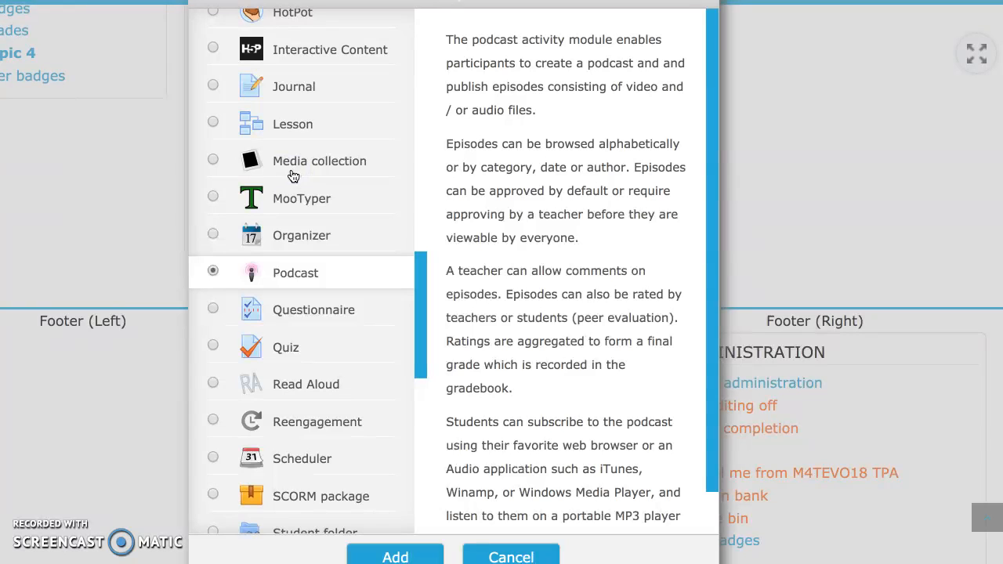
scroll(319, 423, up, 15)
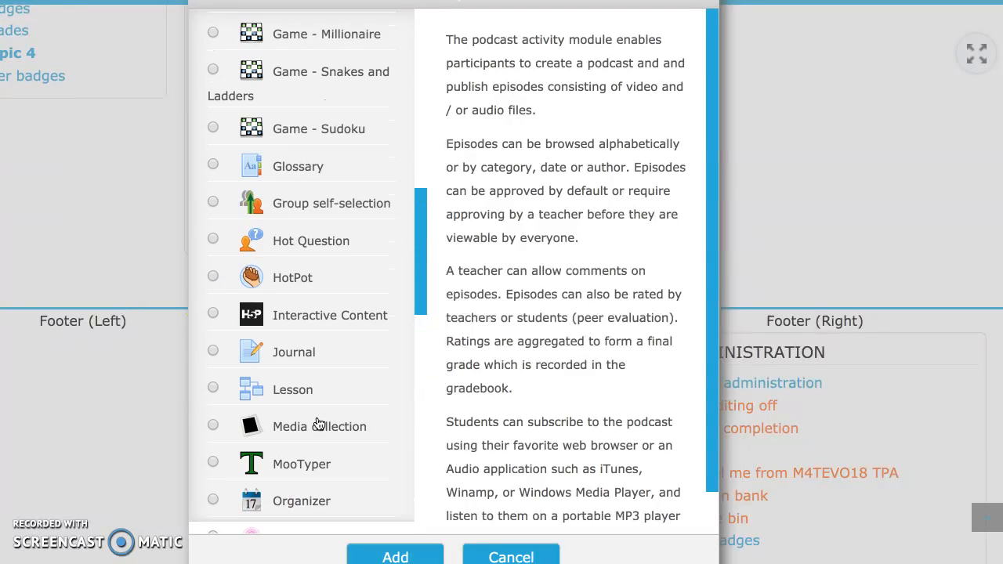
scroll(319, 423, up, 1)
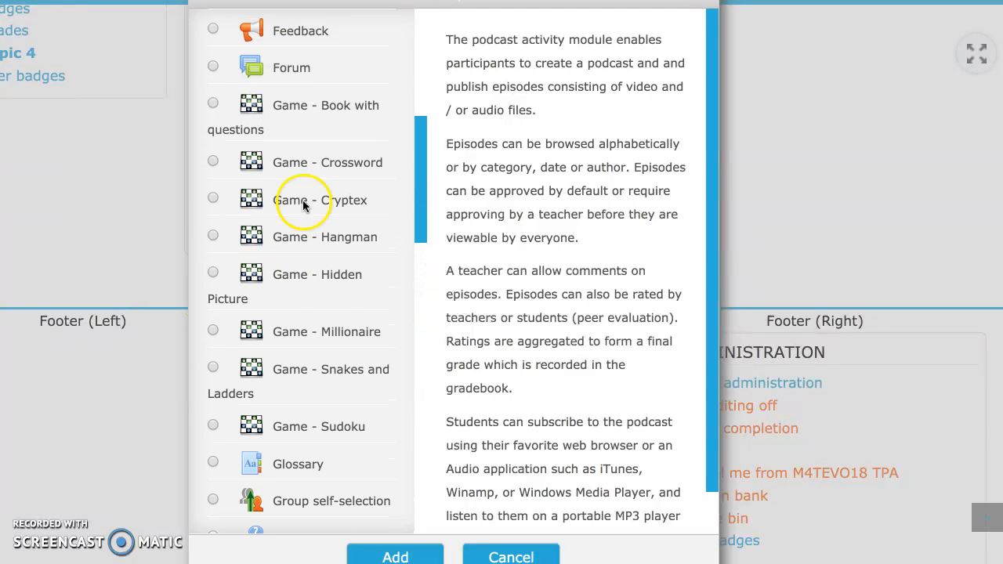
scroll(263, 322, down, 20)
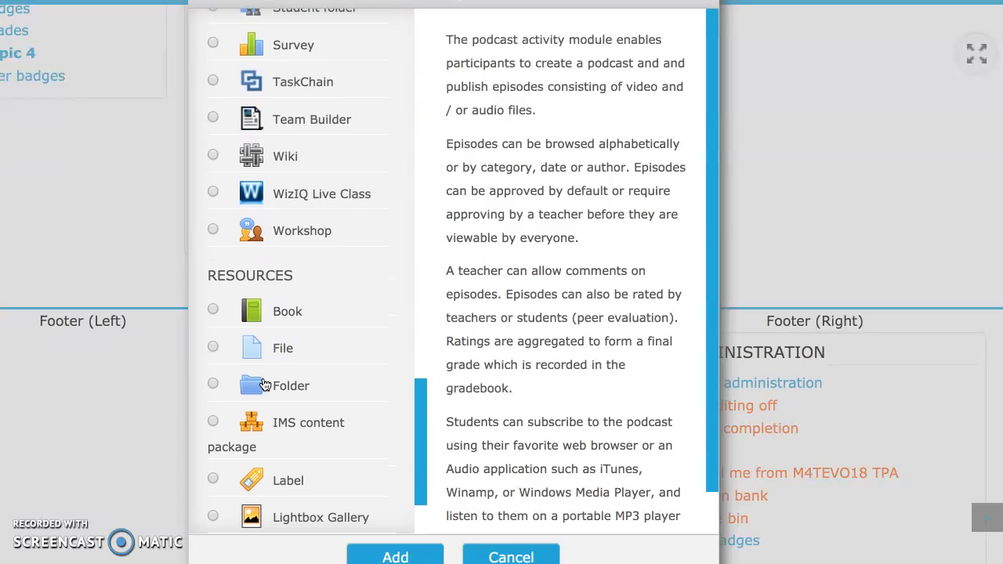
Step: Find the HotPot activity among the available activities and read its description
scroll(265, 385, up, 8)
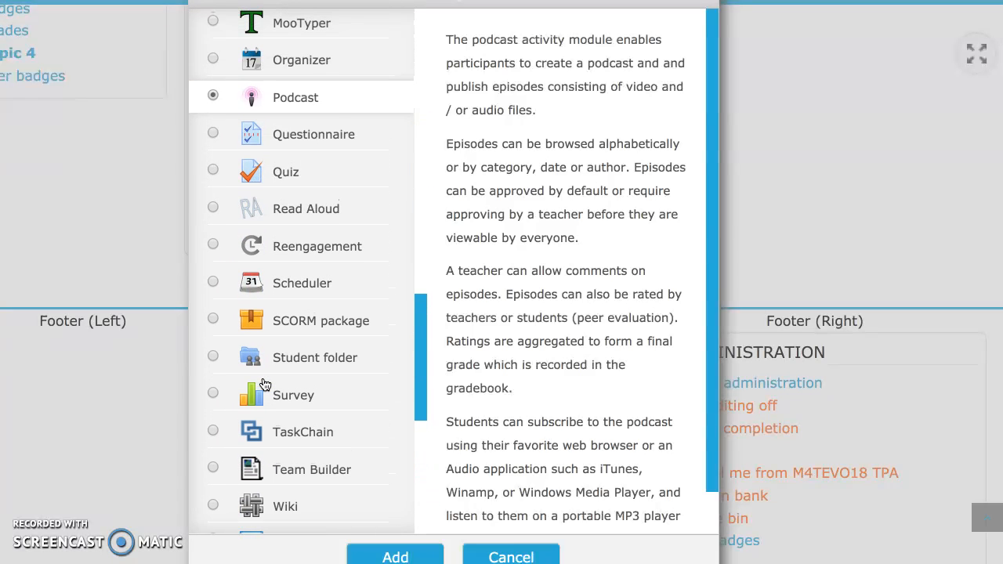
scroll(265, 384, up, 2)
scroll(268, 133, up, 10)
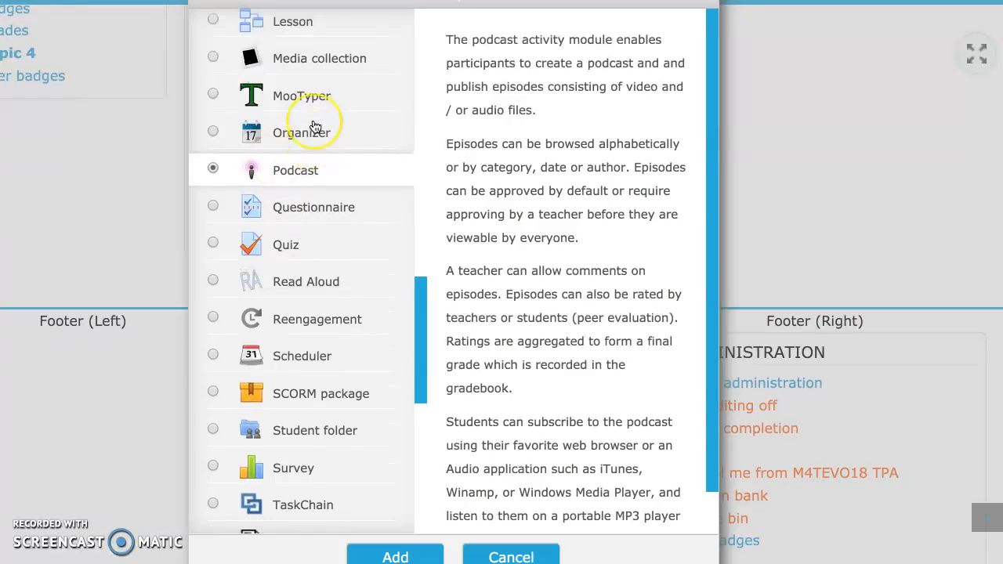
click(249, 234)
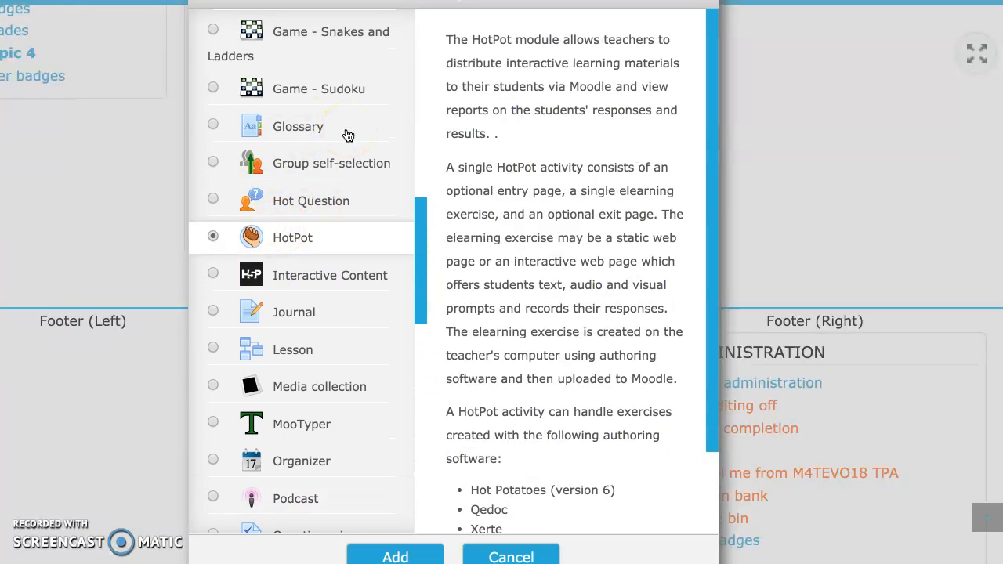
Step: Look over the game activities and read the description of Game - Crossword
scroll(348, 135, up, 10)
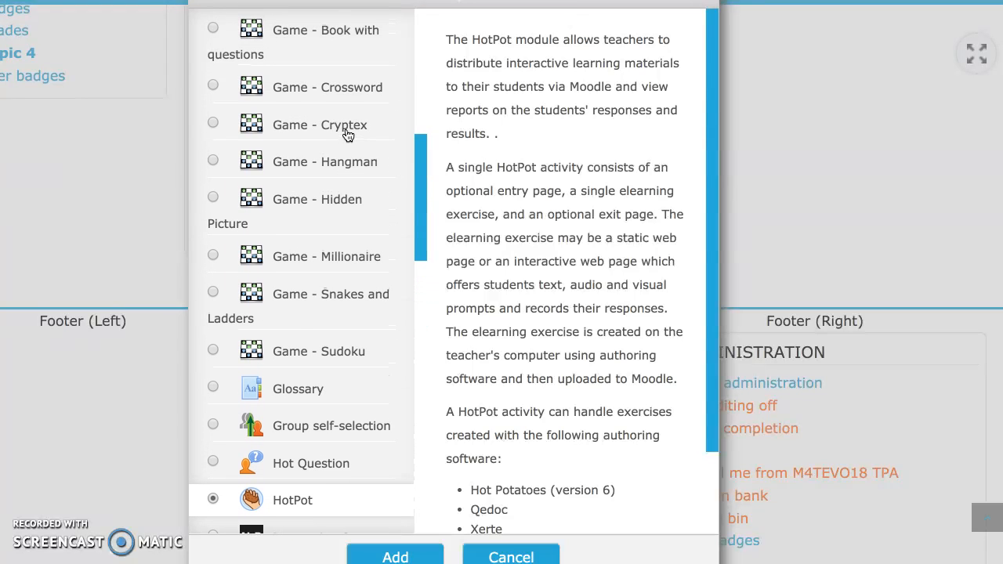
scroll(348, 136, up, 2)
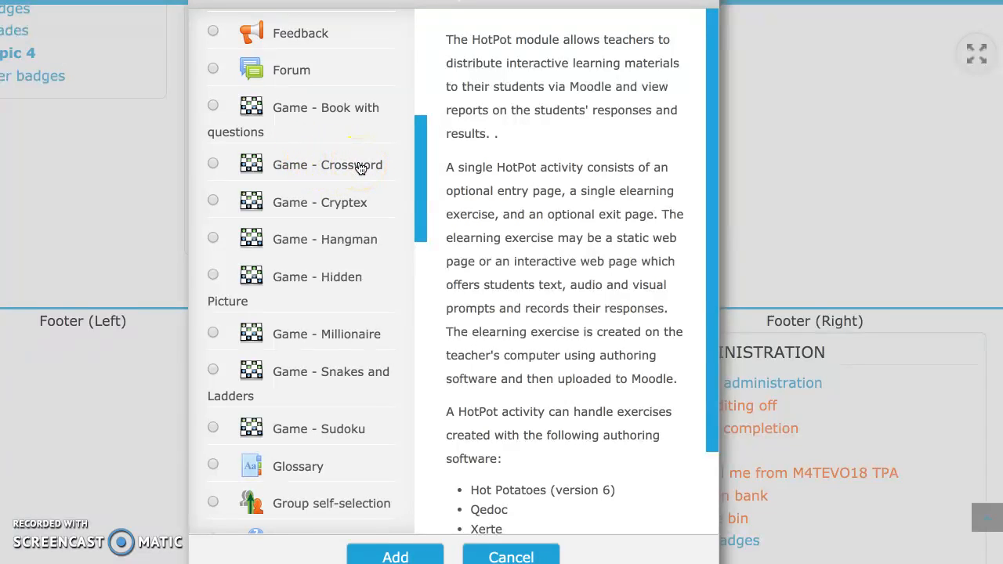
click(359, 166)
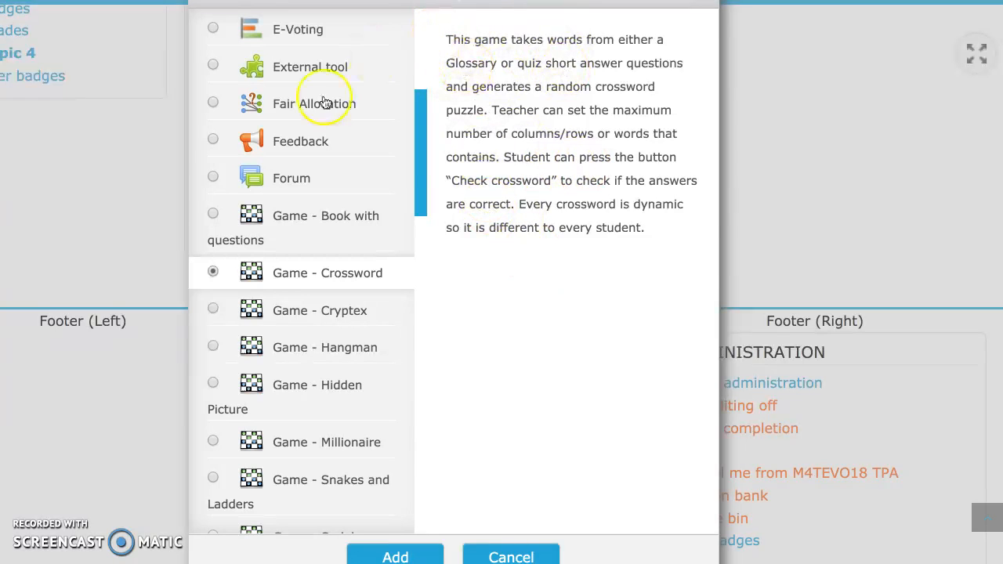
Step: Read the description of the Glossary activity, and open the form for a new Glossary in Topic 4 without saving it
scroll(323, 345, down, 2)
scroll(321, 345, down, 2)
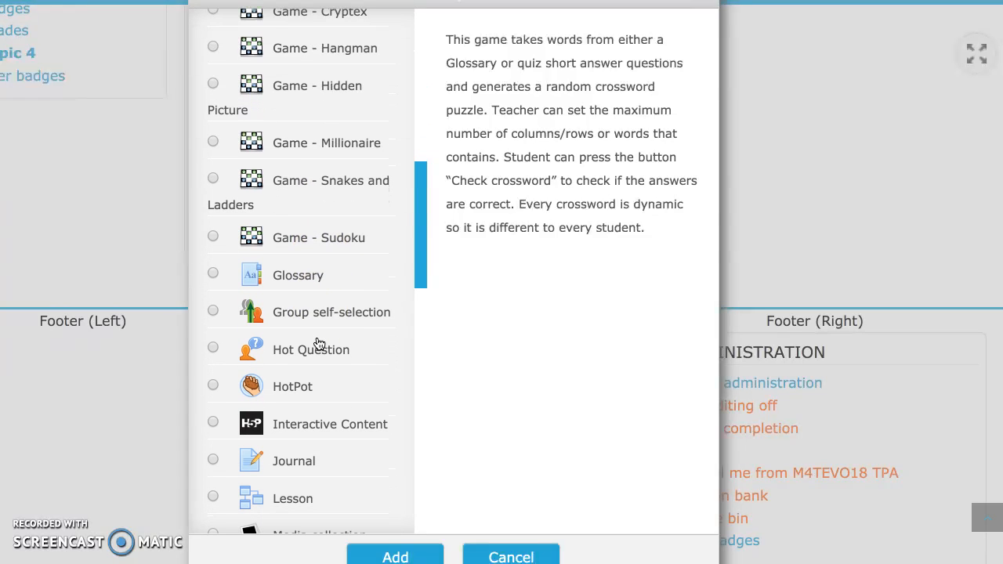
click(288, 276)
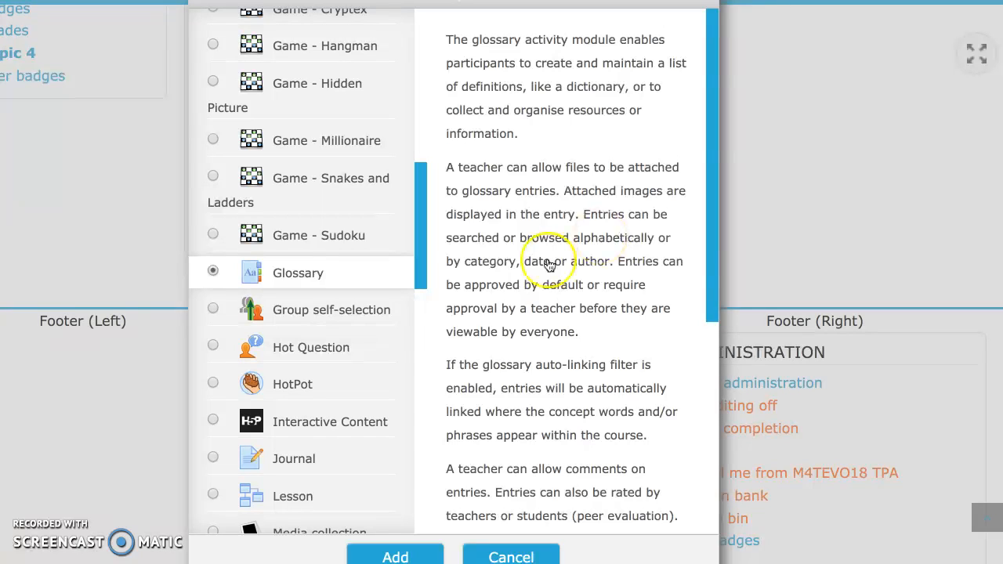
click(404, 557)
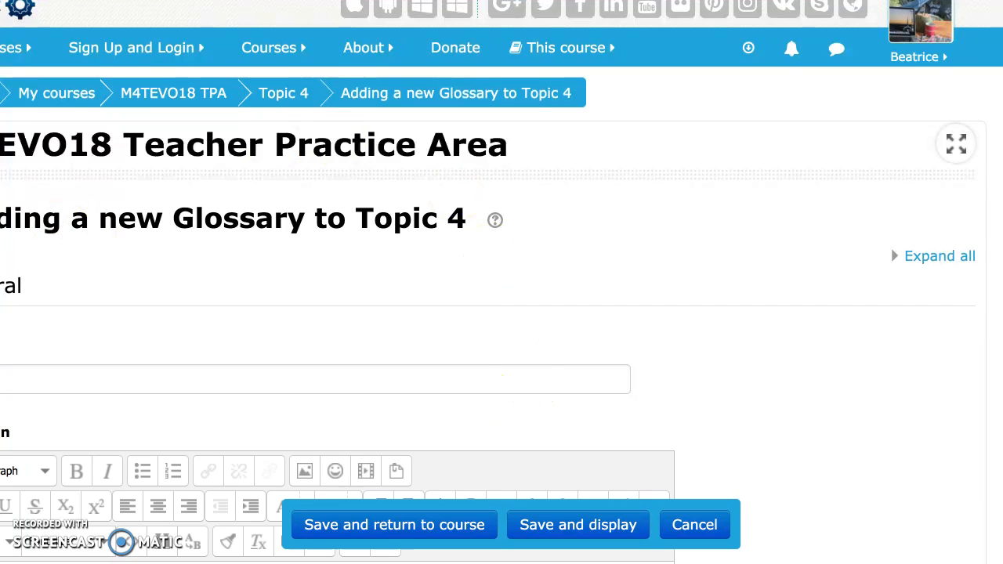
click(695, 525)
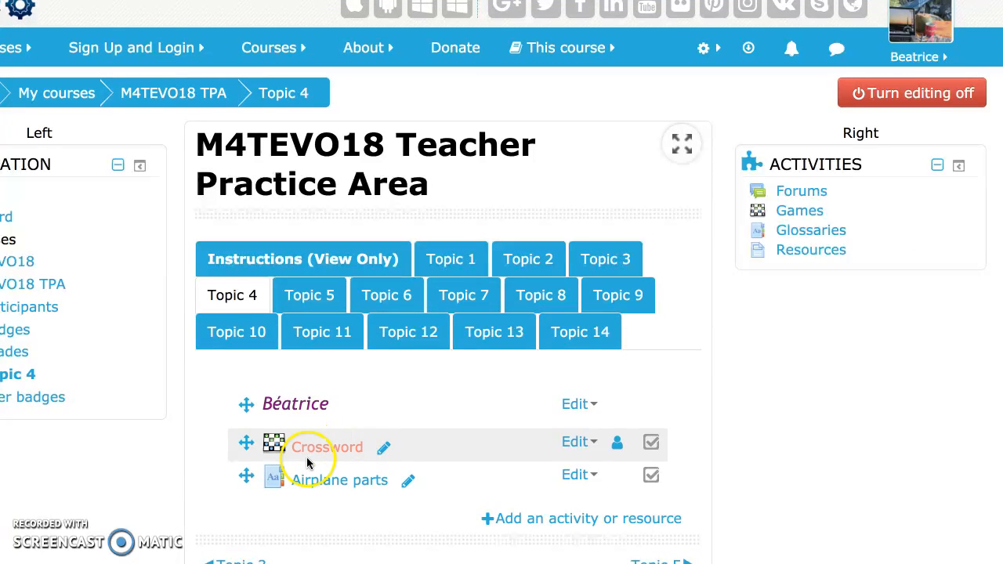
Step: Open the settings of the Airplane parts glossary and look over its general settings and setting categories
click(578, 475)
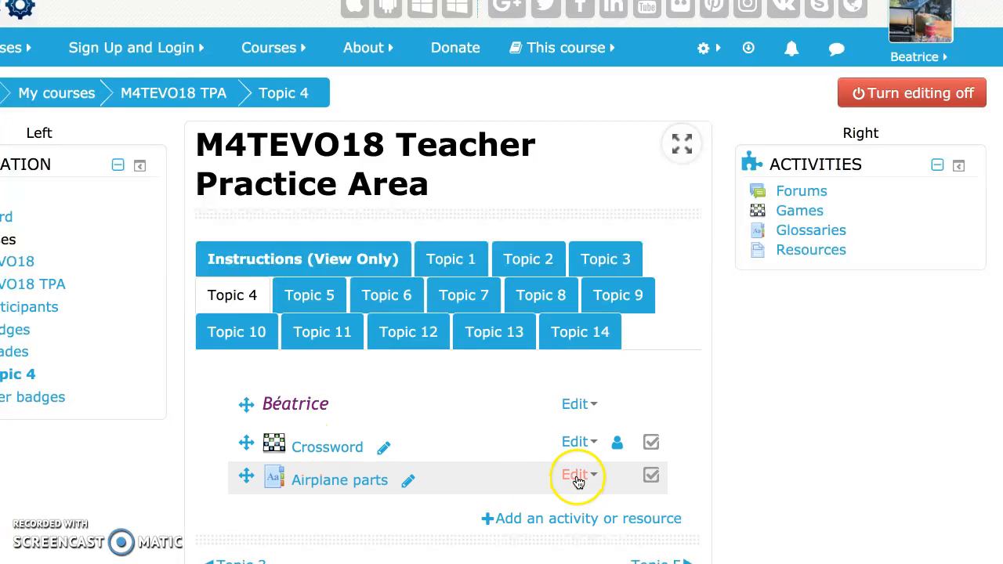
click(578, 453)
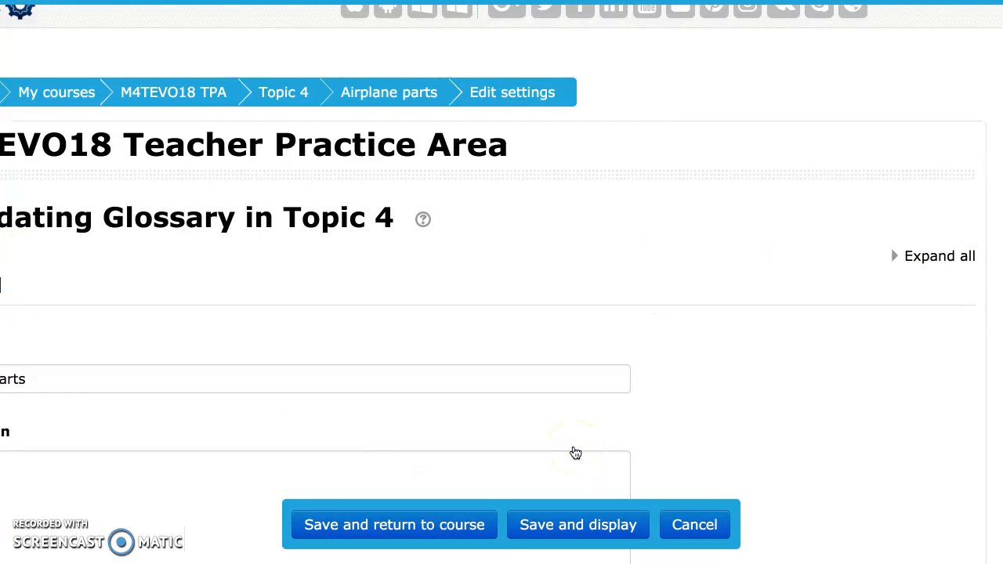
click(221, 379)
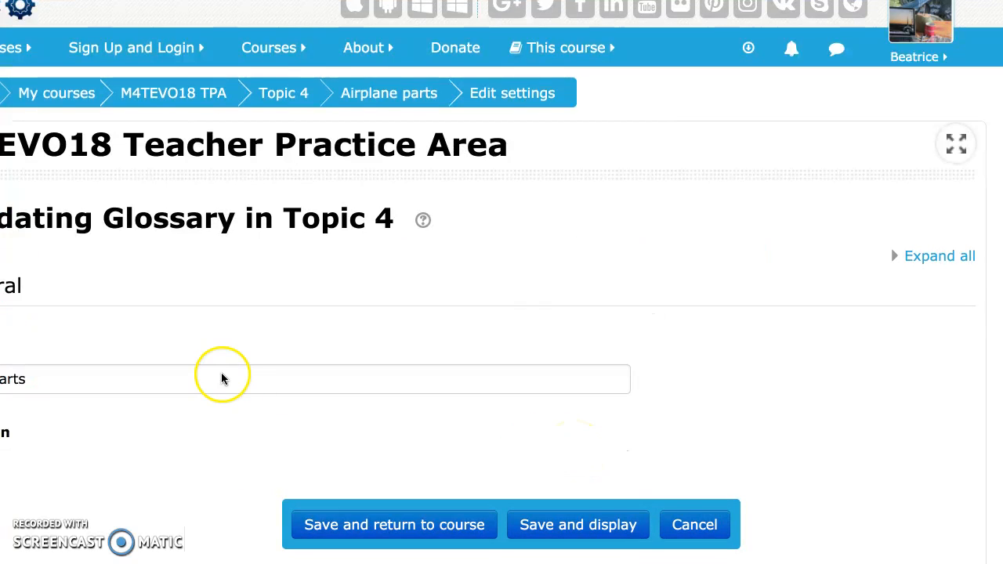
scroll(222, 378, down, 10)
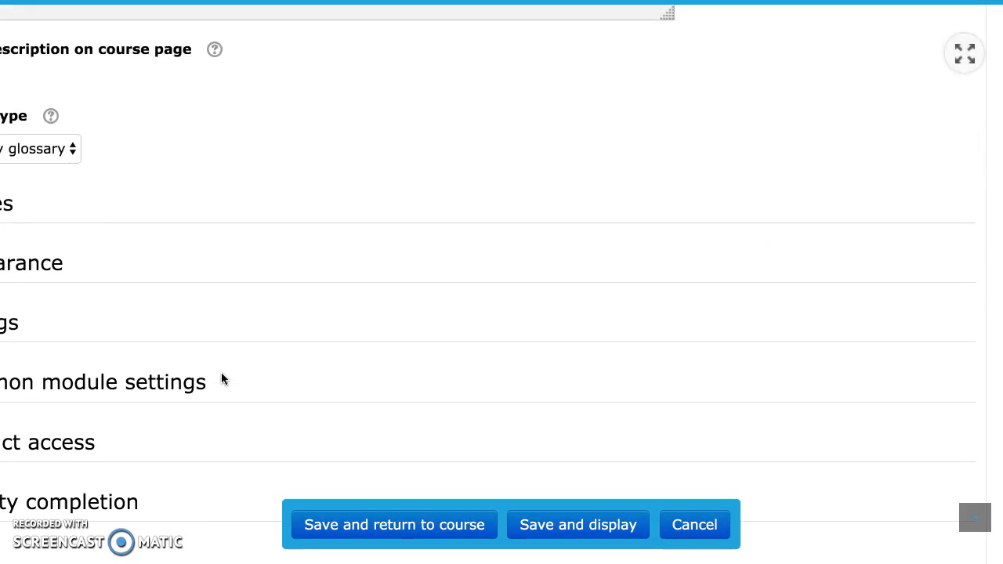
scroll(221, 373, up, 1)
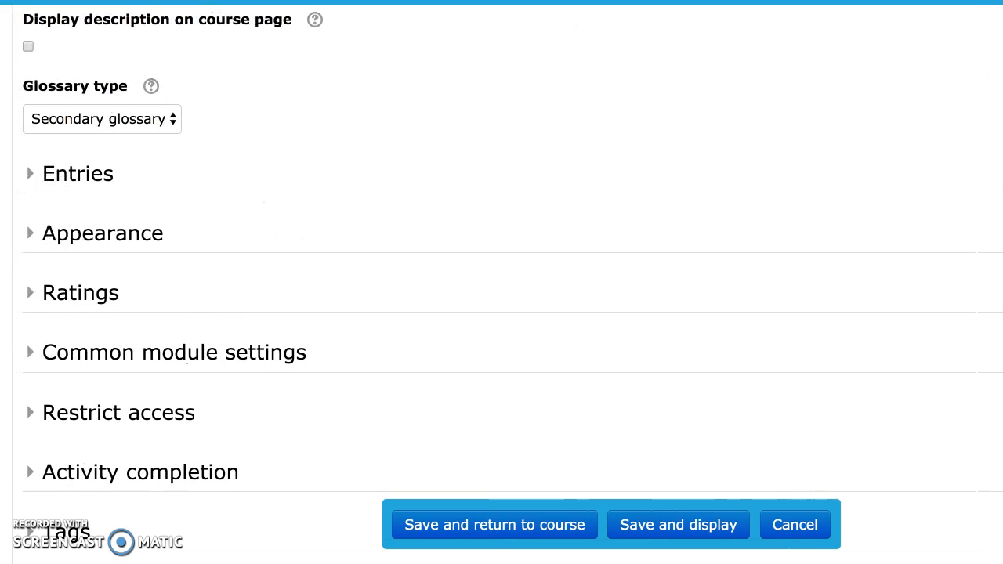
scroll(640, 125, down, 2)
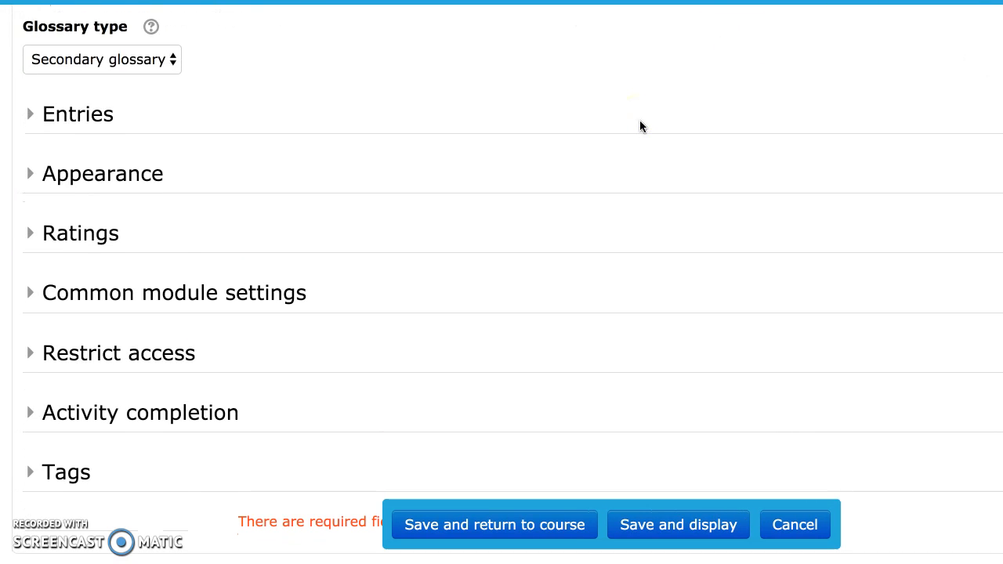
scroll(640, 125, up, 2)
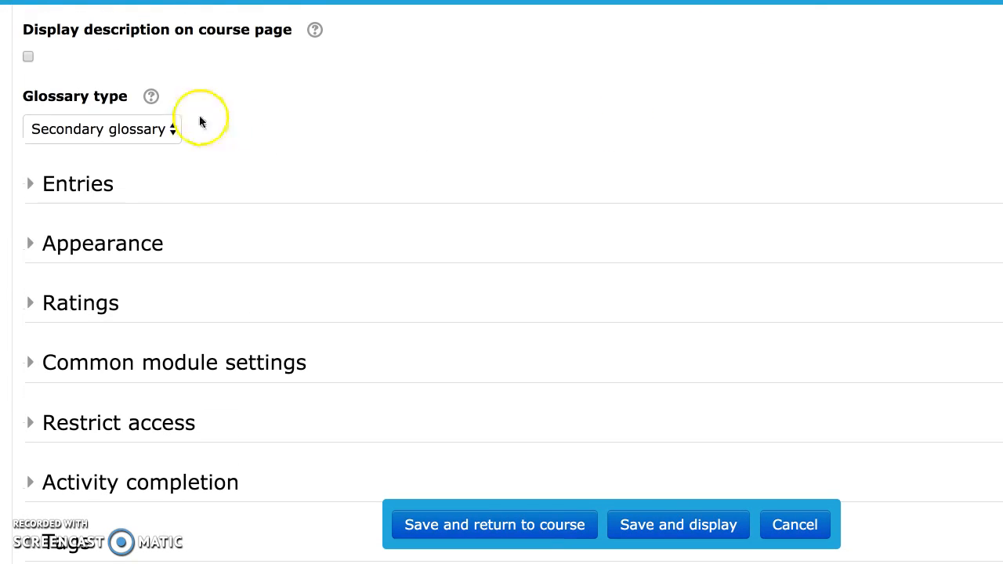
Step: Review the glossary type and the Entries settings of the Airplane parts glossary
click(103, 180)
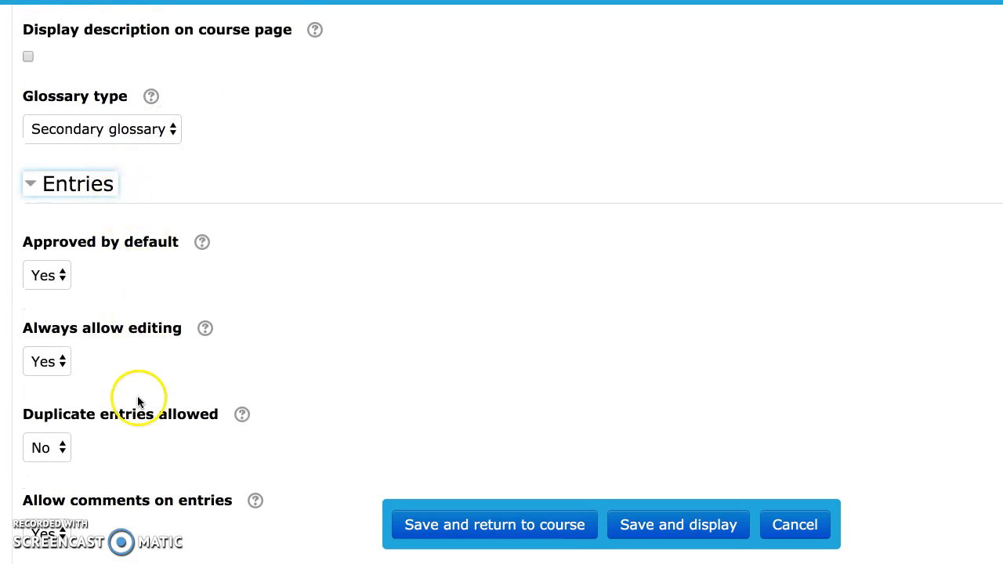
scroll(134, 426, down, 10)
scroll(135, 428, up, 2)
scroll(134, 427, up, 20)
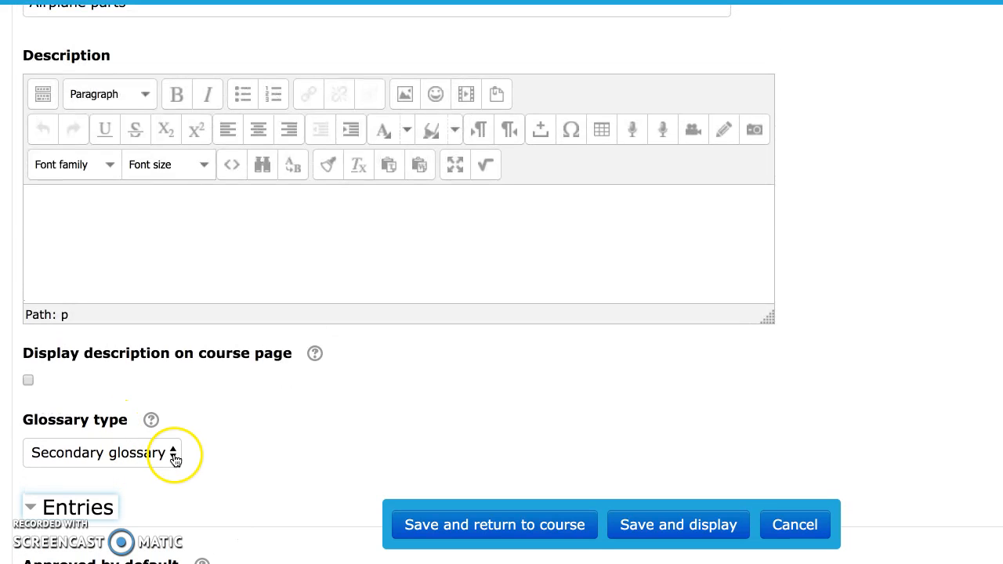
scroll(224, 475, down, 7)
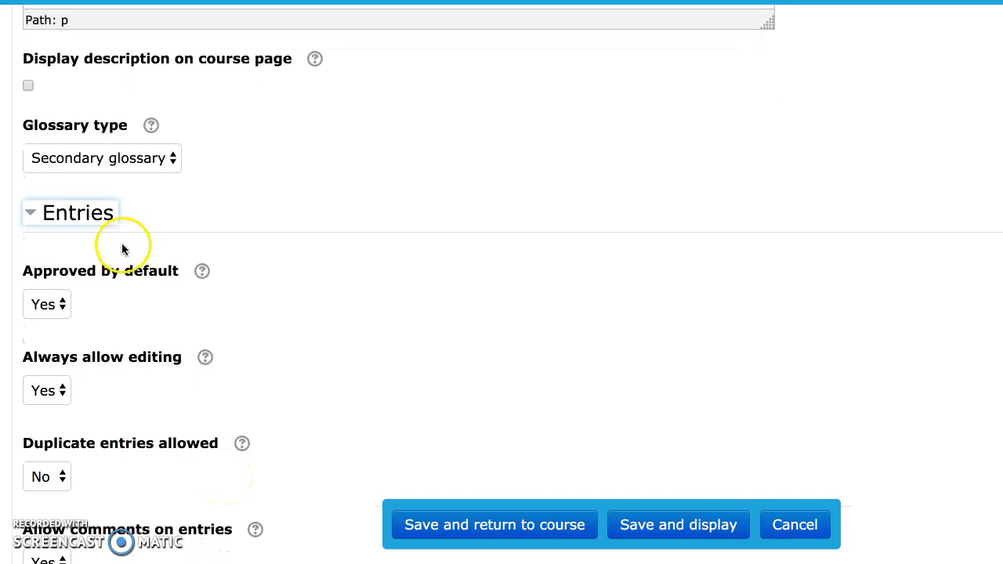
scroll(220, 485, down, 10)
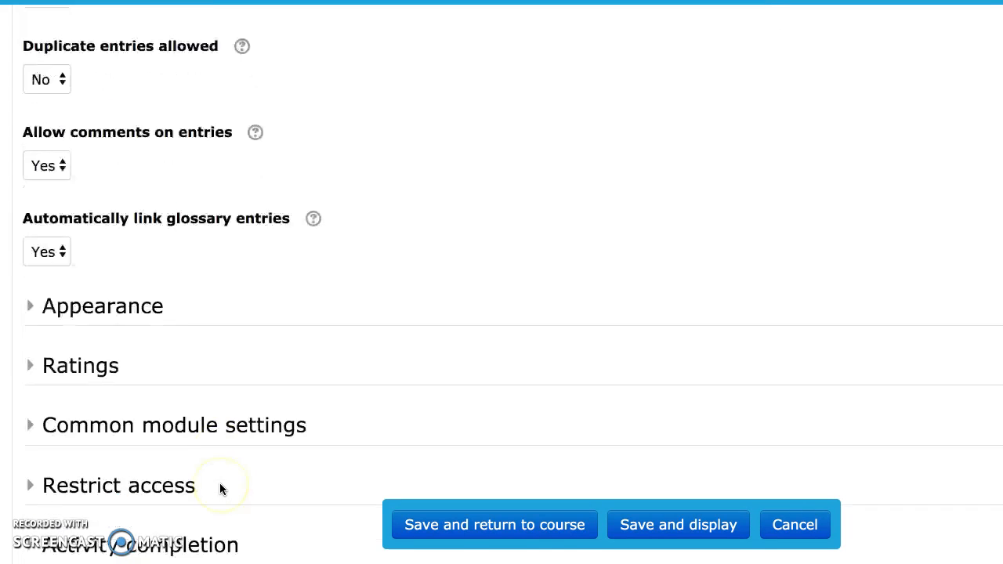
Step: Review the Appearance and Ratings settings of the Airplane parts glossary
click(105, 203)
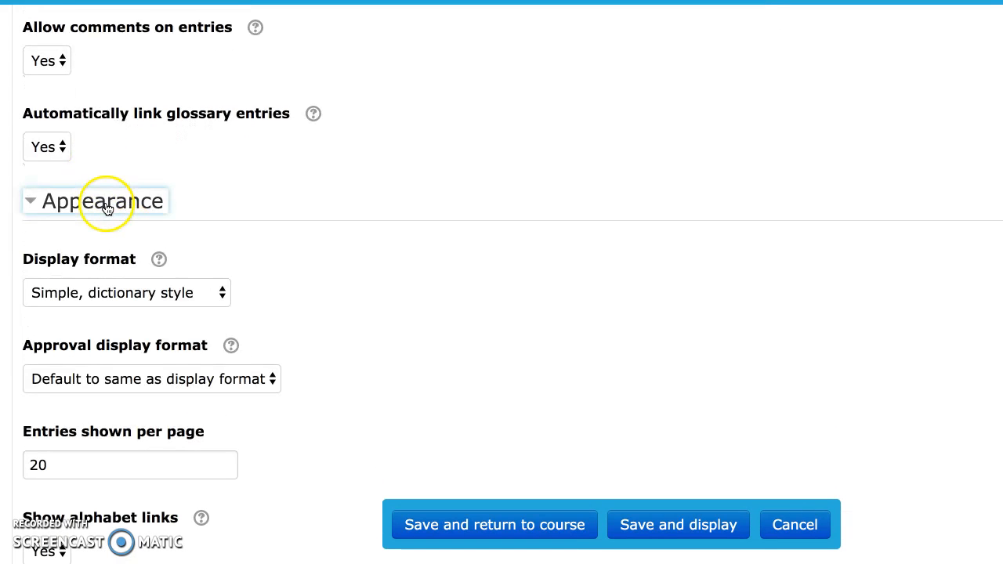
scroll(187, 304, down, 3)
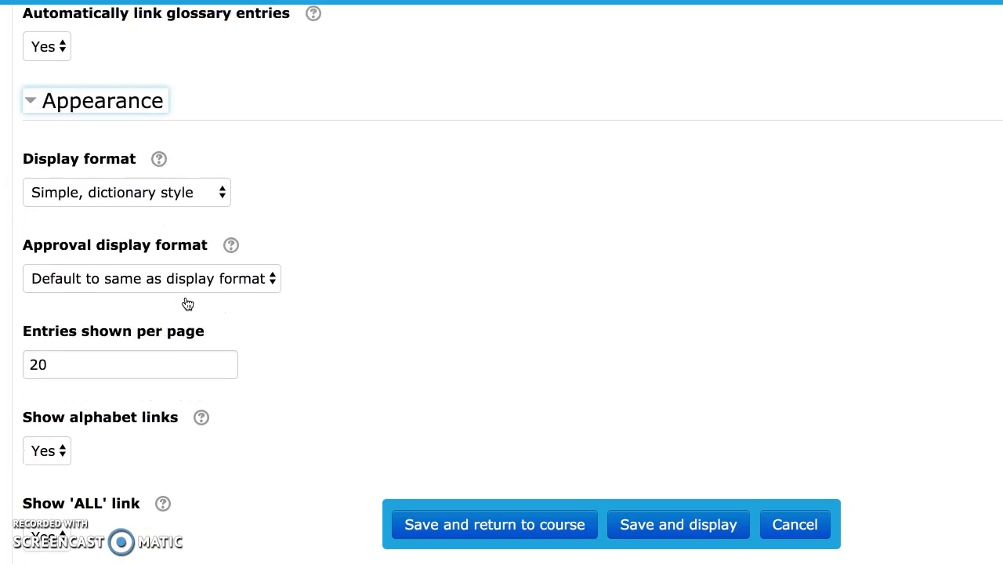
scroll(188, 304, down, 10)
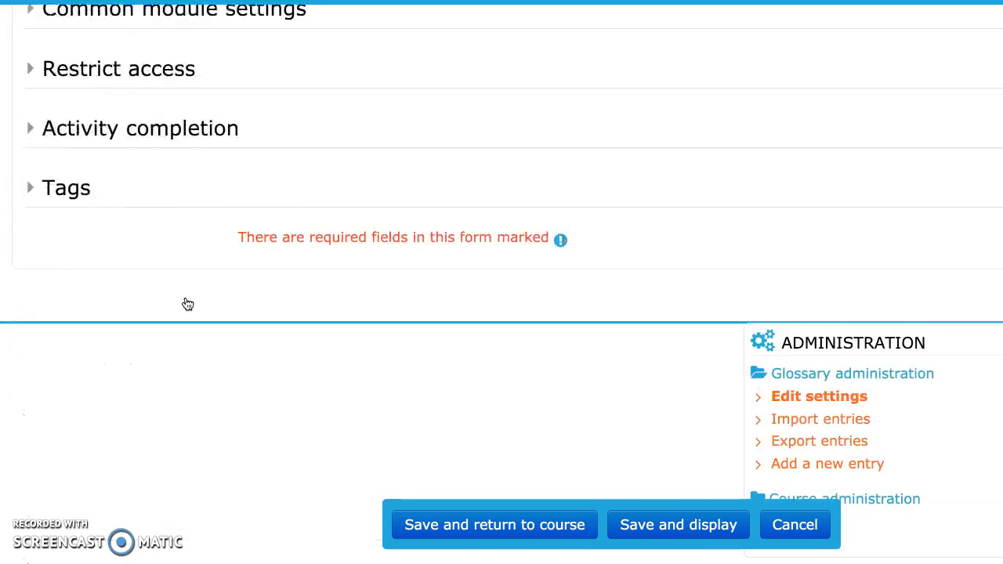
scroll(187, 304, up, 5)
click(104, 221)
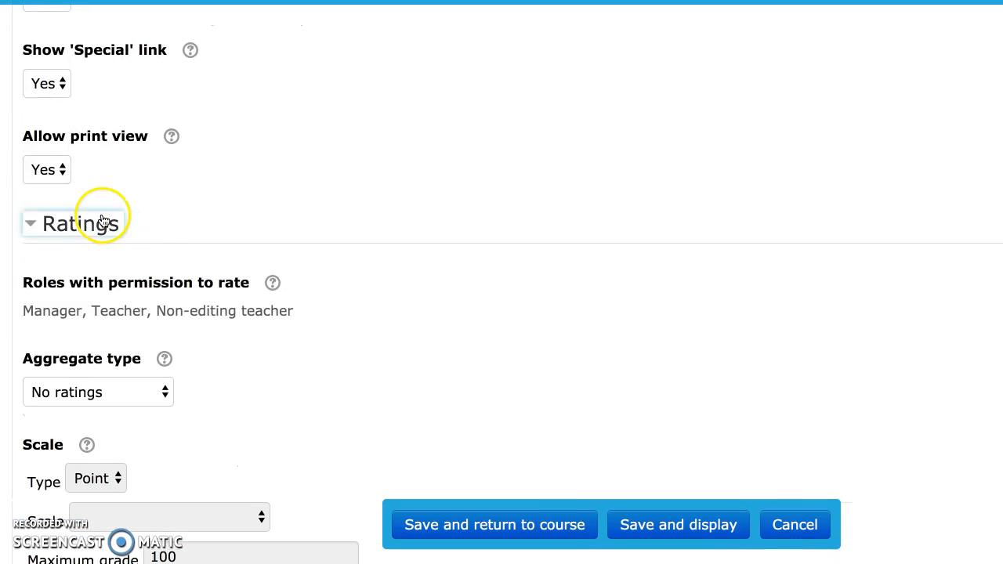
scroll(331, 325, down, 8)
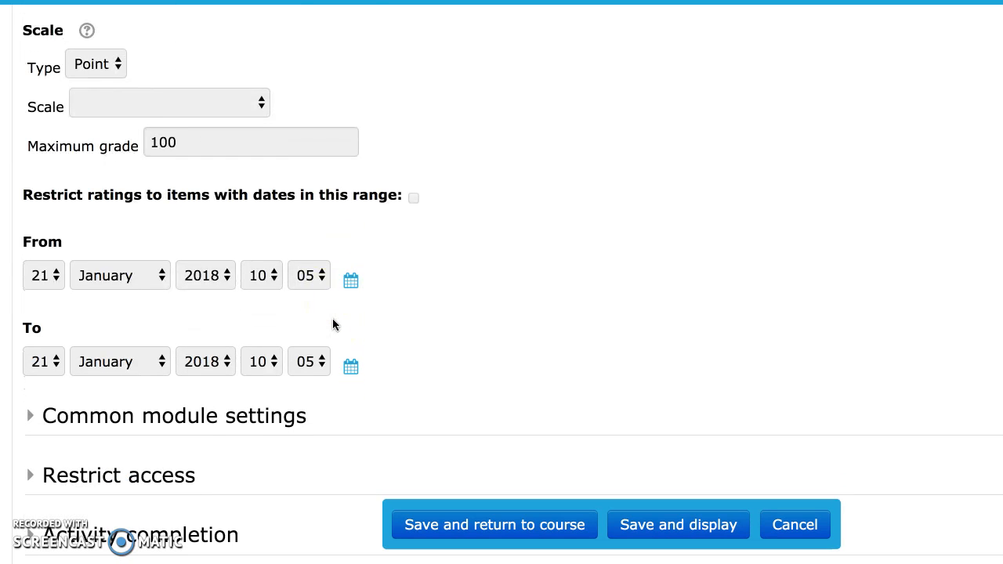
scroll(331, 324, down, 3)
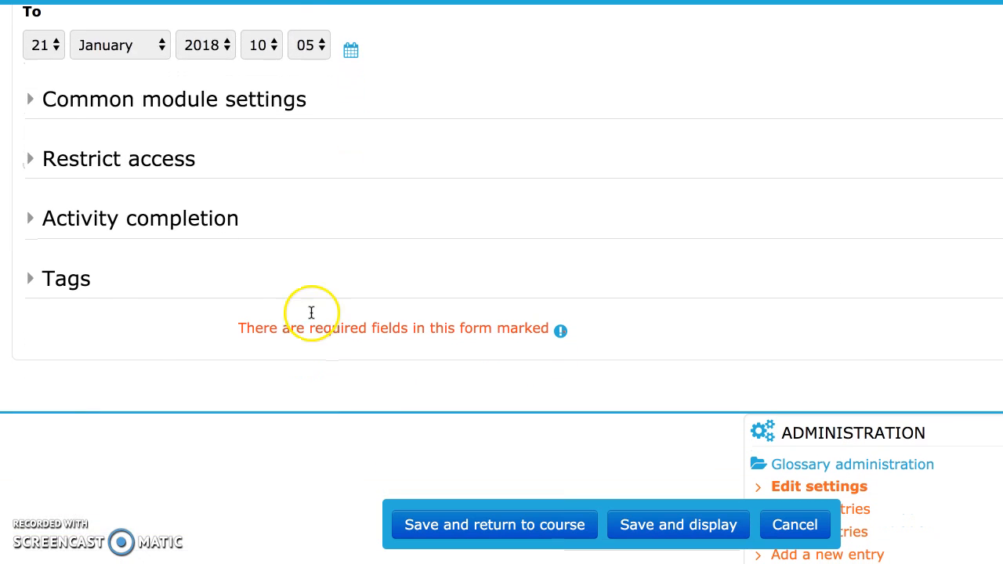
Step: Review the glossary's common module settings and its availability options, keeping Show on course page selected
click(239, 106)
click(230, 268)
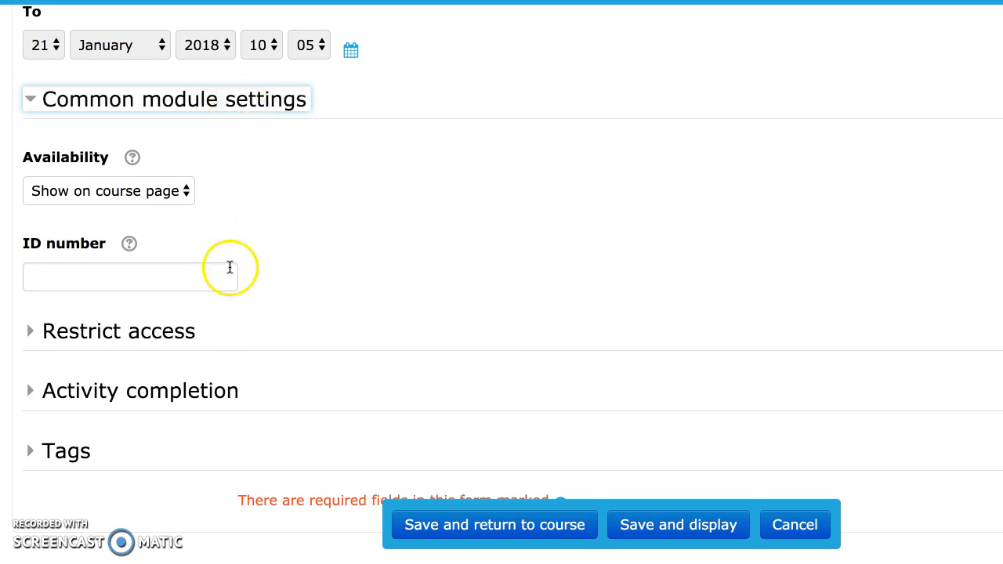
click(188, 196)
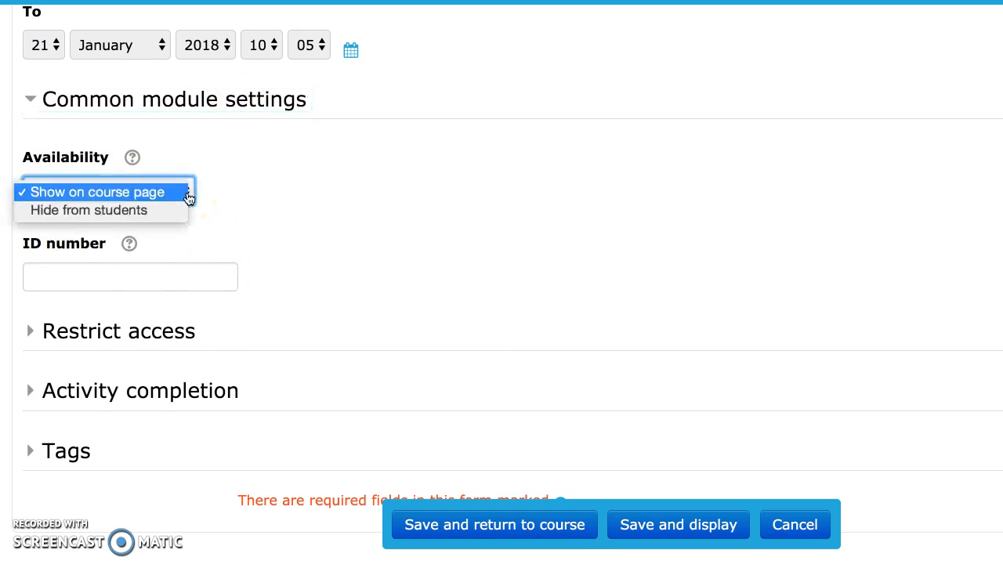
click(188, 193)
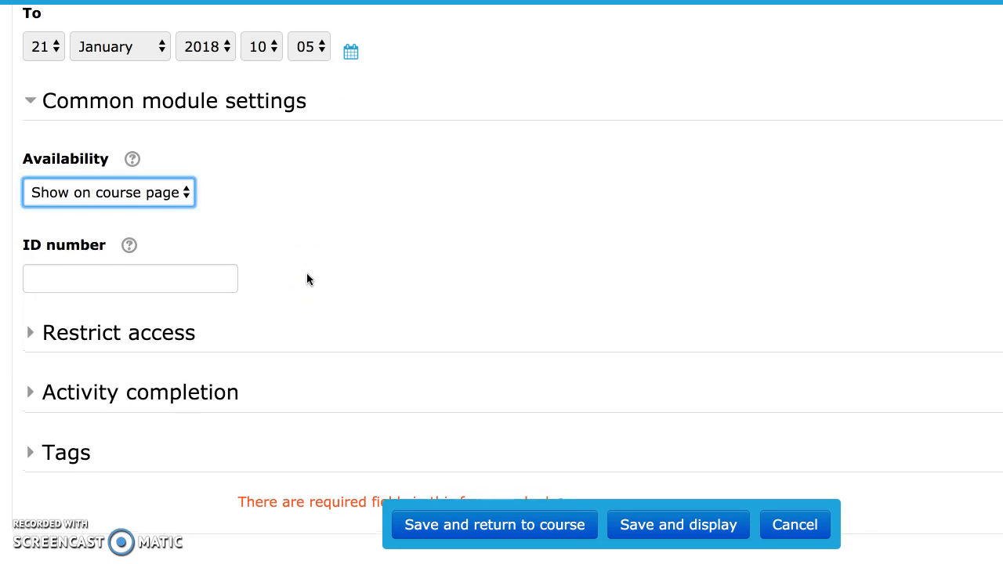
Step: Try to save the Airplane parts glossary settings and go back to the Topic 4 course page
scroll(307, 279, up, 15)
scroll(307, 279, up, 7)
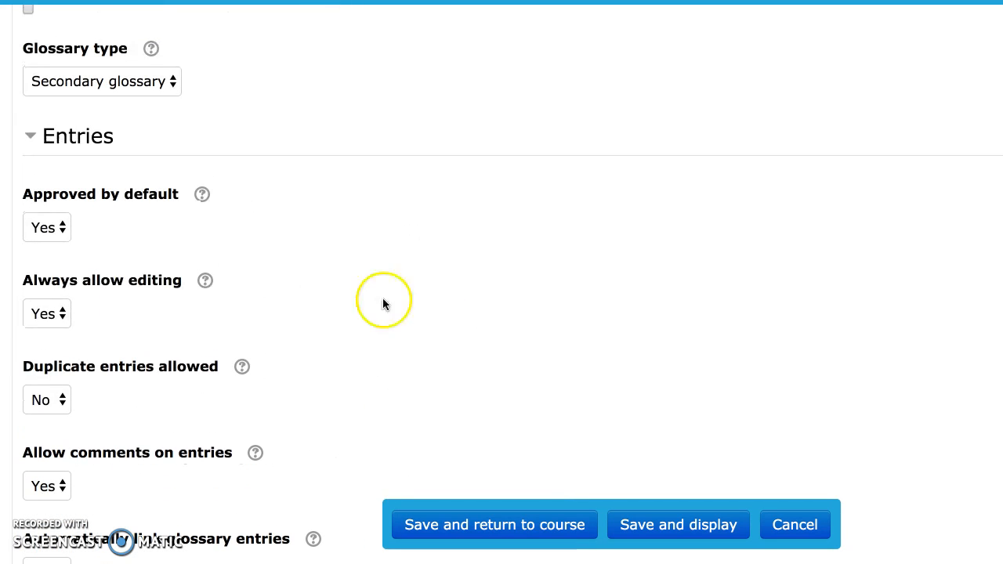
click(541, 533)
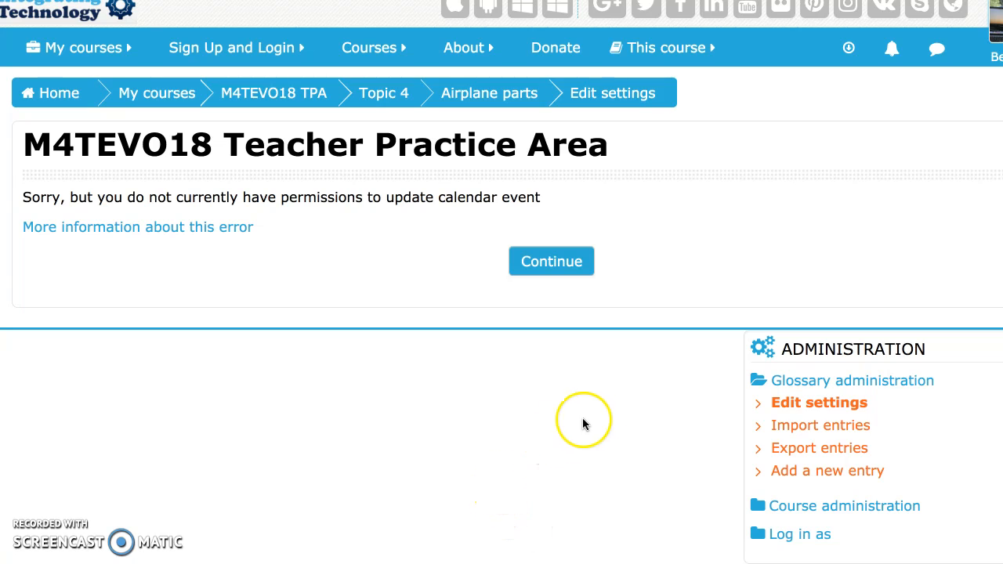
click(568, 270)
click(566, 267)
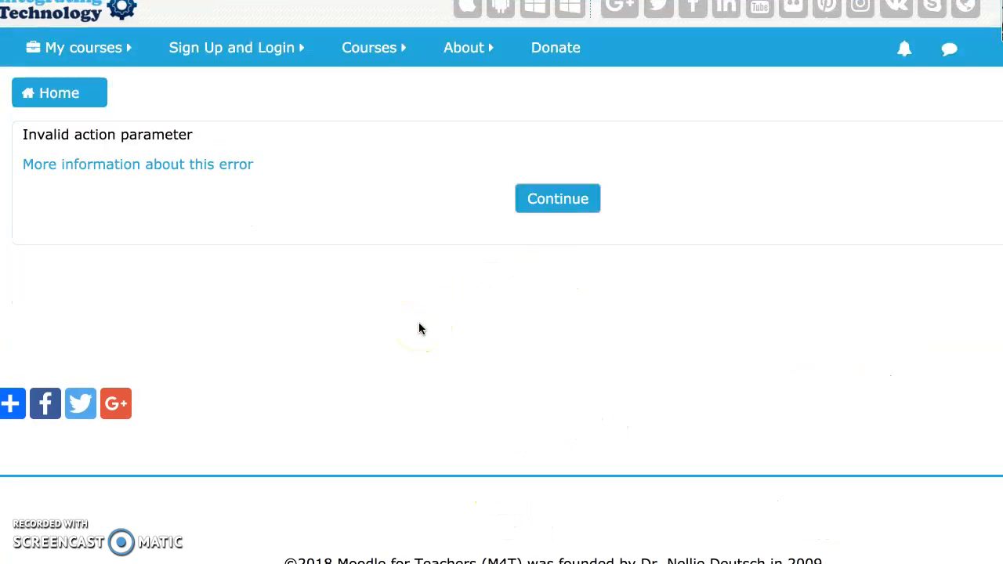
click(573, 201)
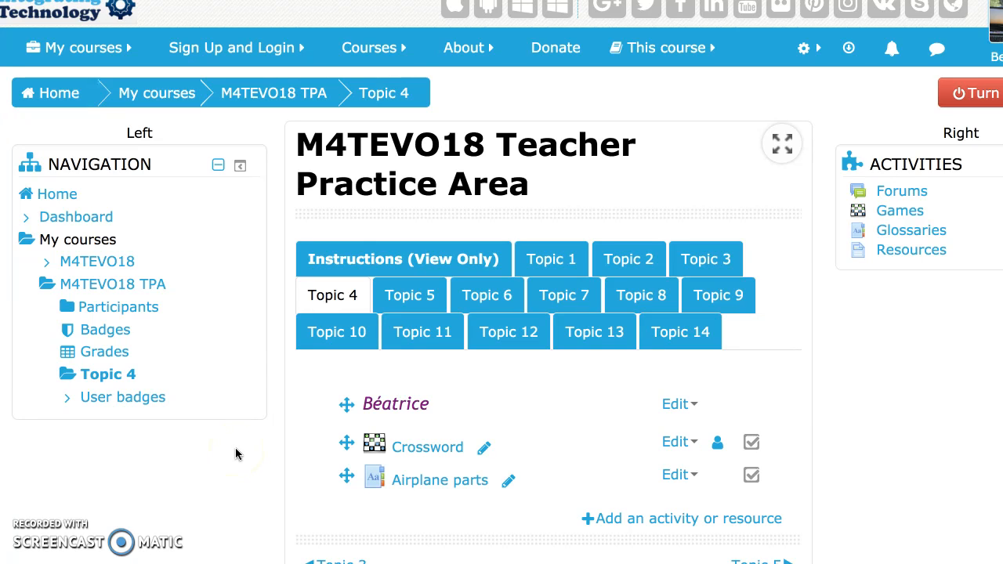
Step: Open the Airplane parts glossary from Topic 4
click(374, 484)
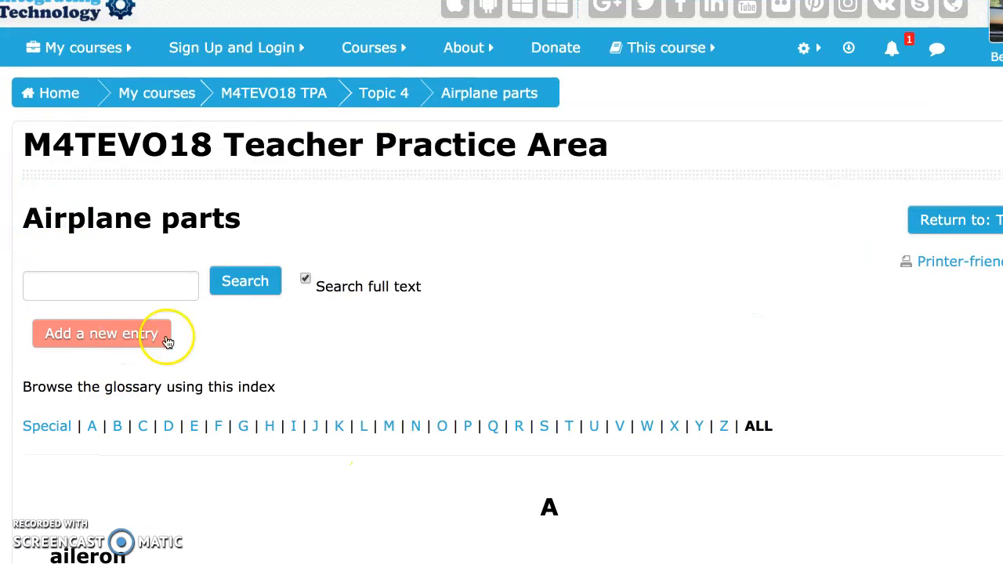
Step: Look through all entries of the Airplane parts glossary, from aileron to wing
scroll(821, 386, down, 5)
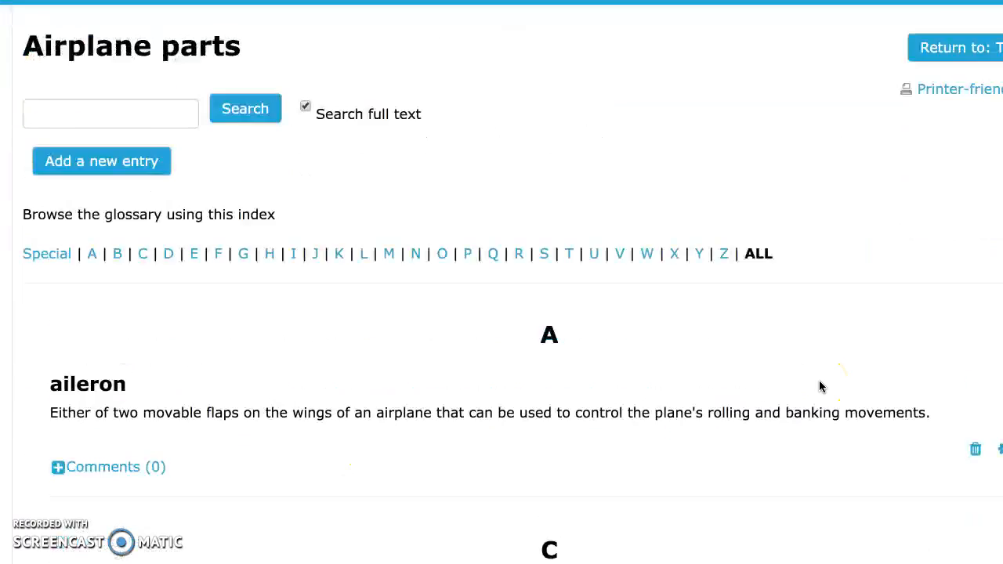
scroll(676, 378, down, 15)
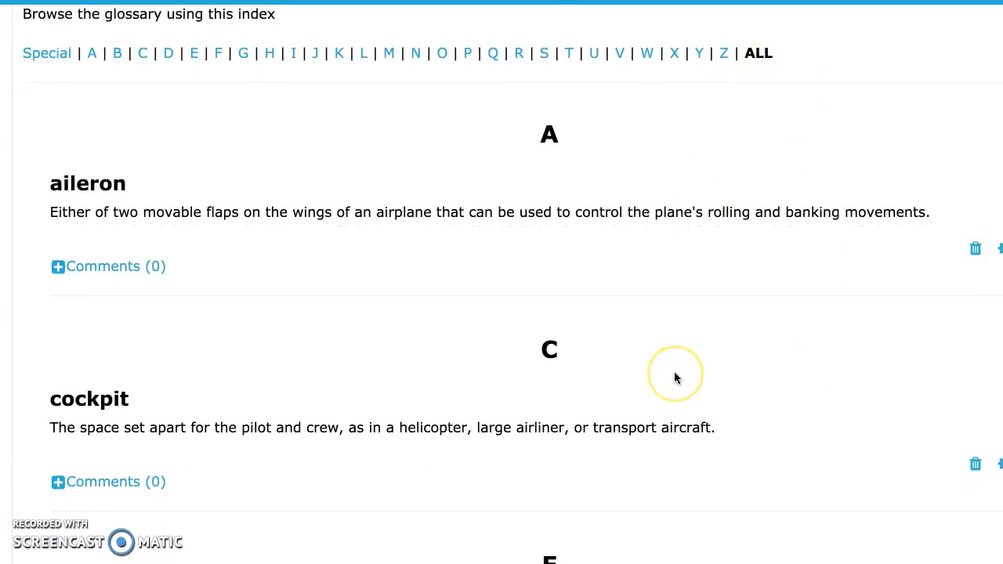
scroll(675, 377, down, 9)
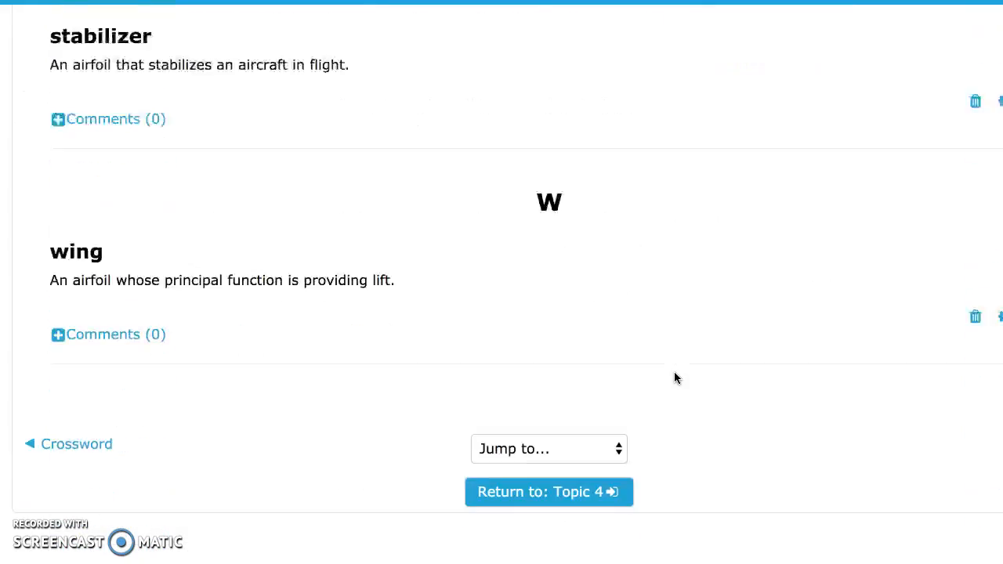
scroll(675, 377, up, 15)
scroll(676, 378, up, 15)
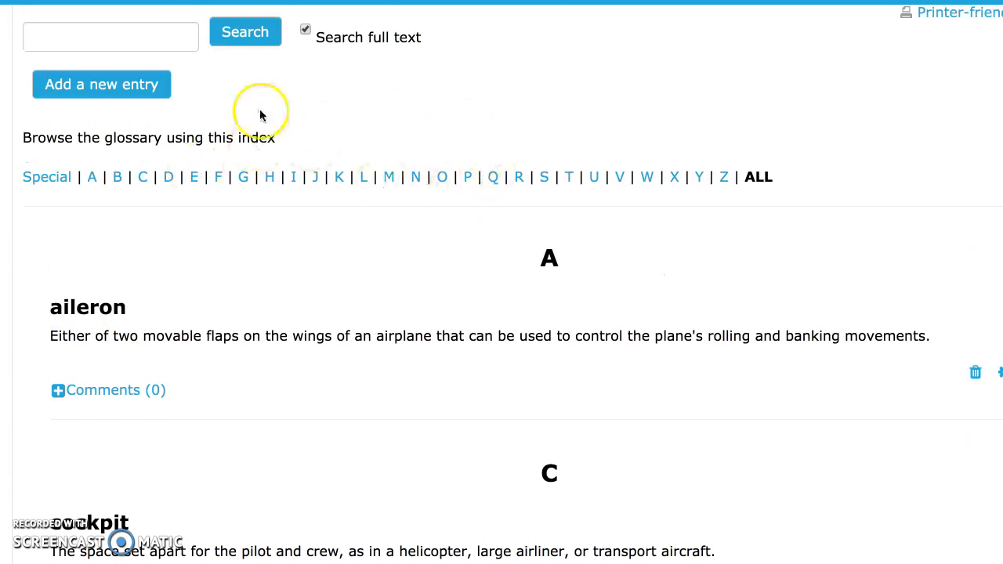
Step: Search the Airplane parts glossary for "fuselage" and view the matching entry
click(154, 40)
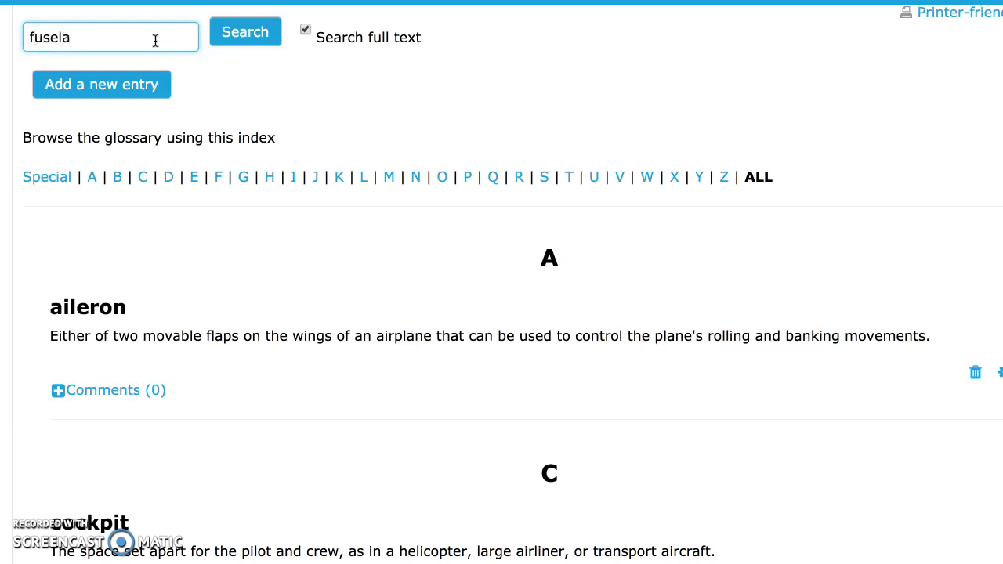
text(fuselage)
key(Return)
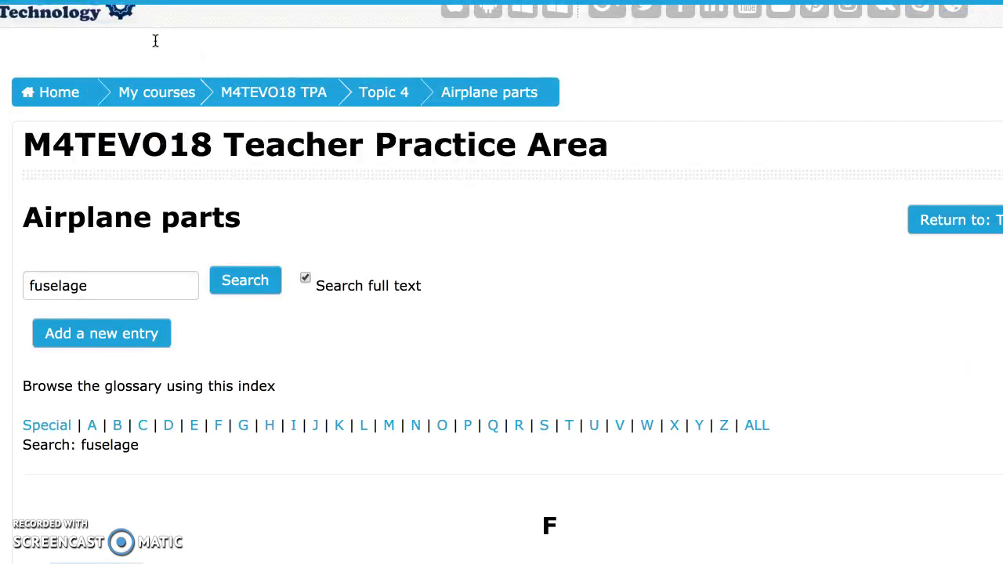
click(258, 270)
scroll(259, 272, down, 5)
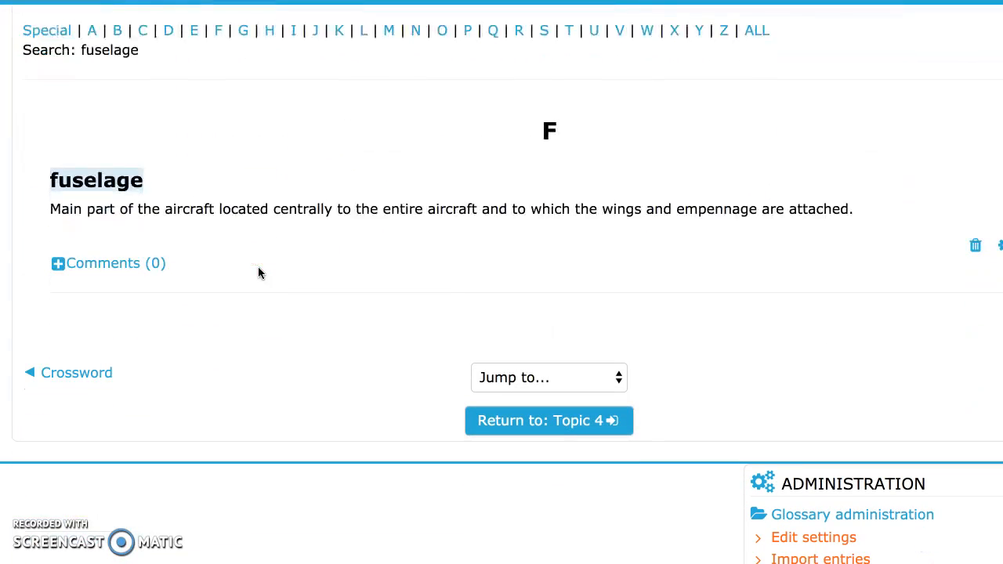
scroll(259, 273, down, 1)
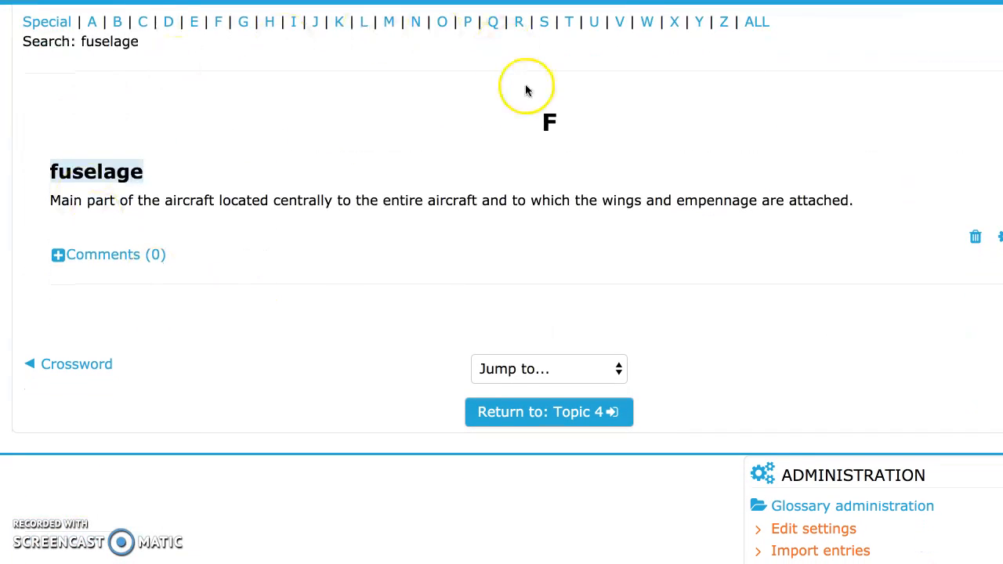
Step: Browse the glossary entries that begin with the letter R
click(518, 23)
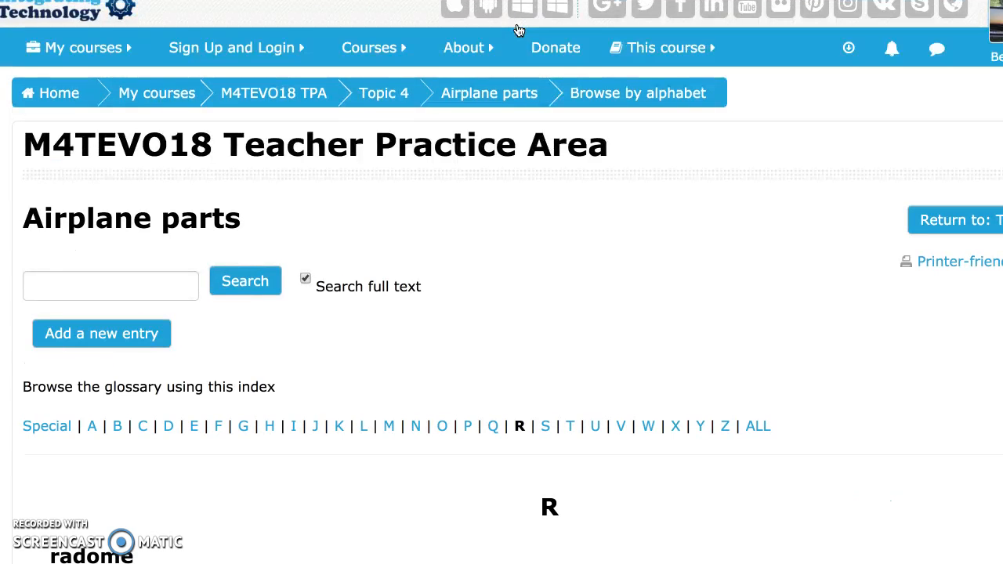
scroll(518, 30, down, 6)
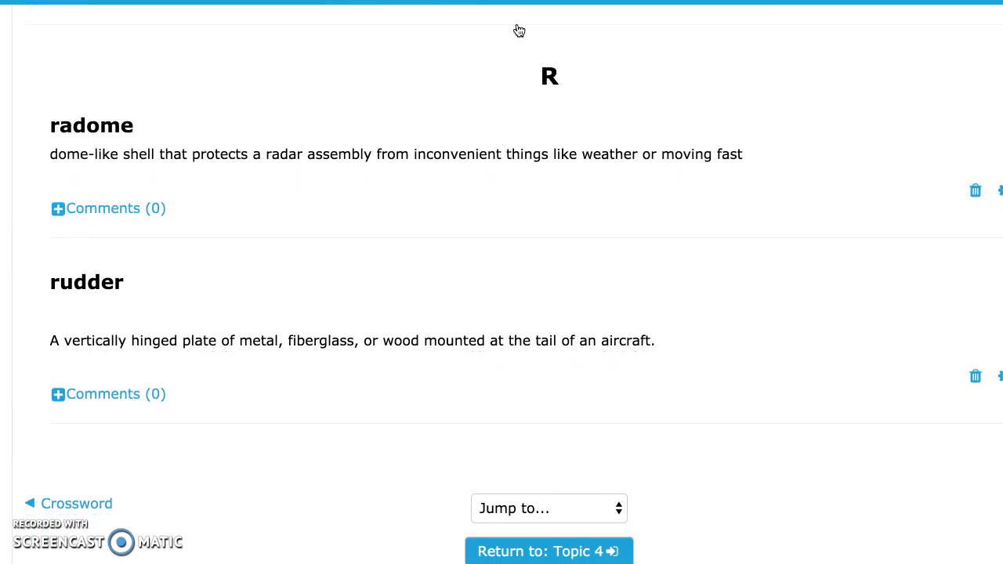
scroll(518, 30, up, 6)
scroll(518, 30, down, 1)
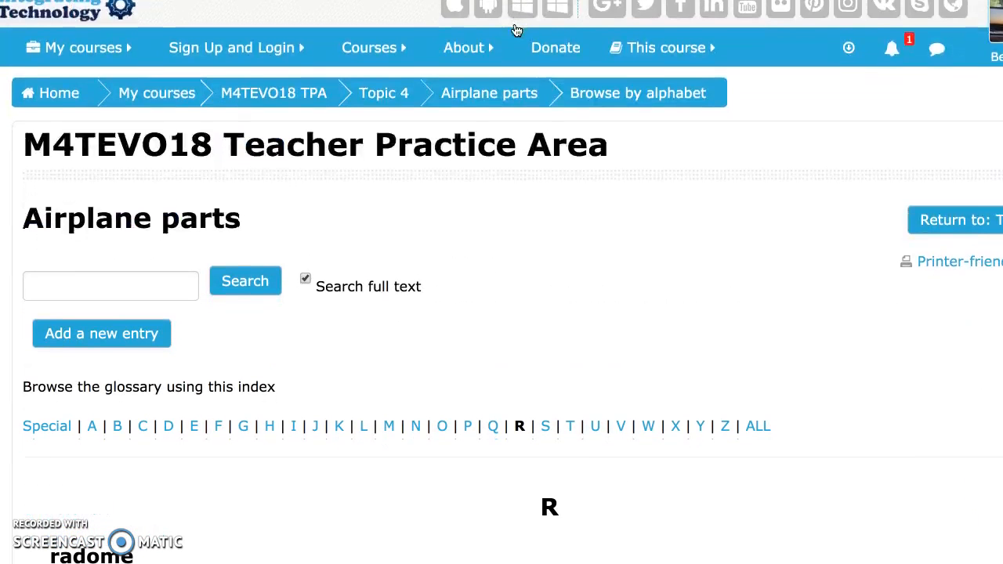
Step: Add and save a glossary entry for the concept "undercarriage", using the "Also known as landing gear" definition copied from the notes
click(116, 346)
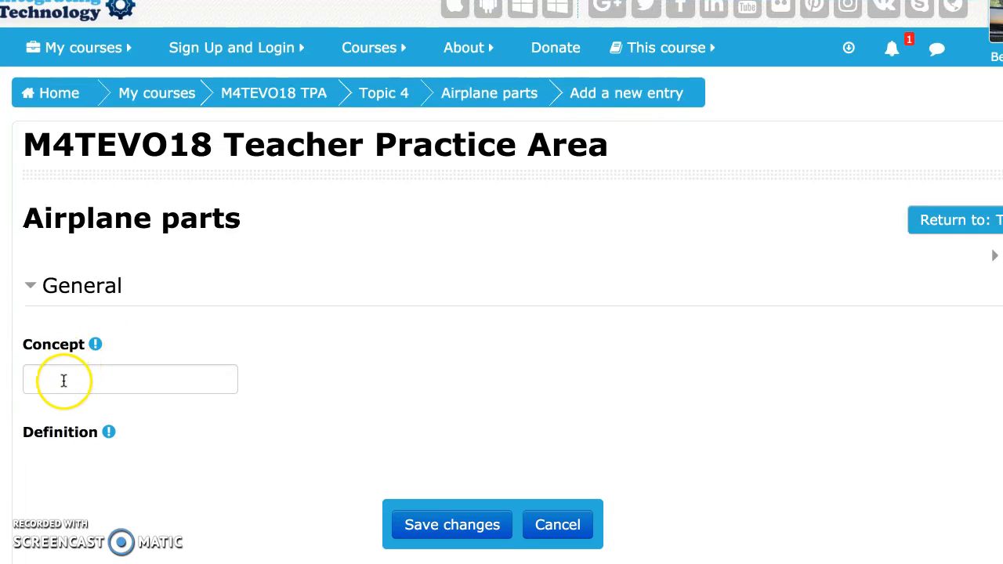
click(63, 380)
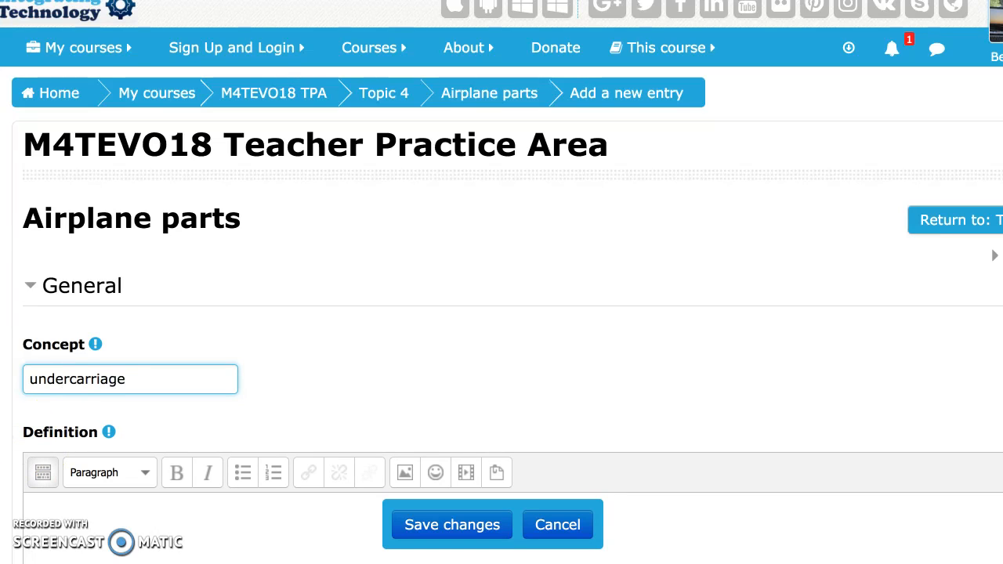
key(super+Tab)
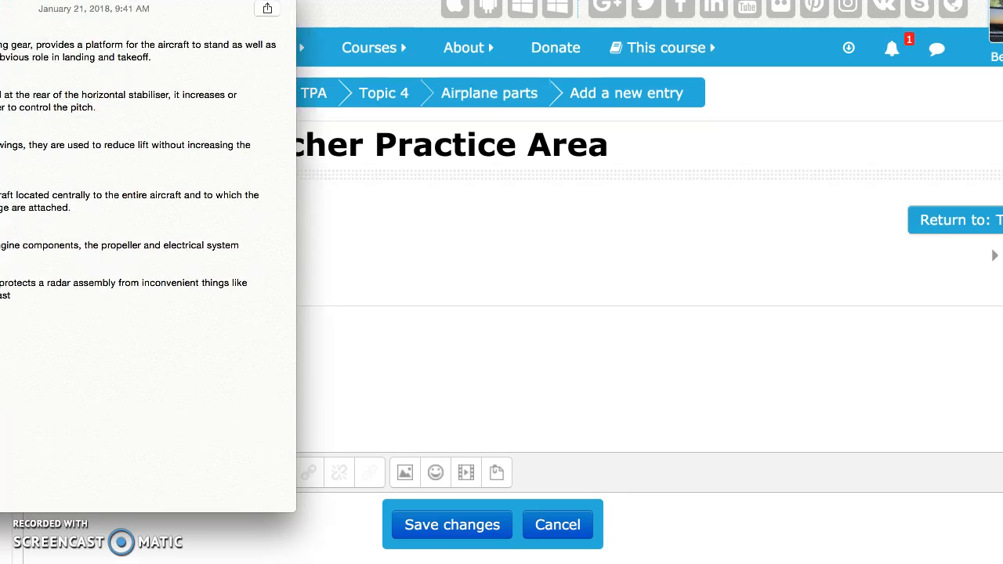
triple_click(175, 60)
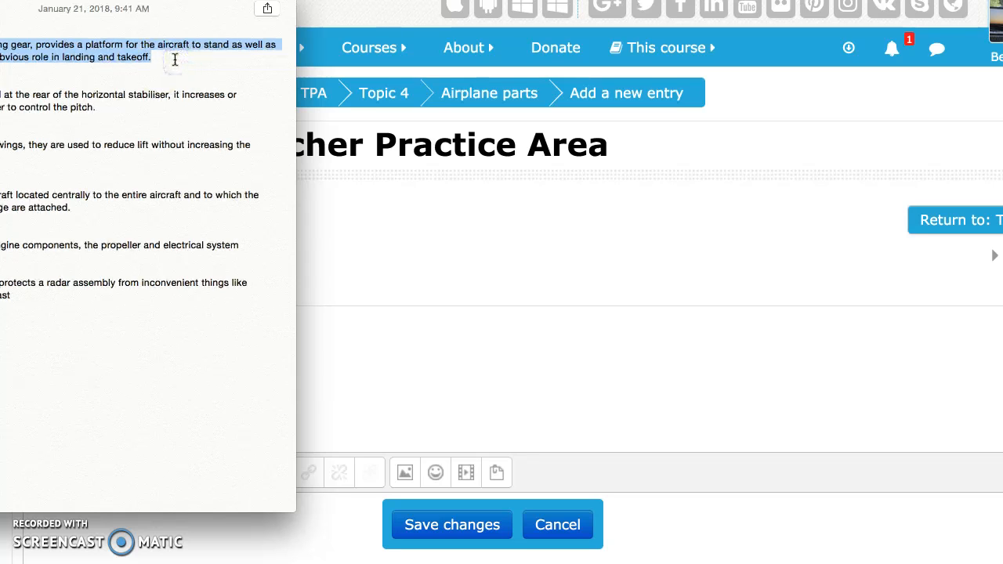
click(601, 343)
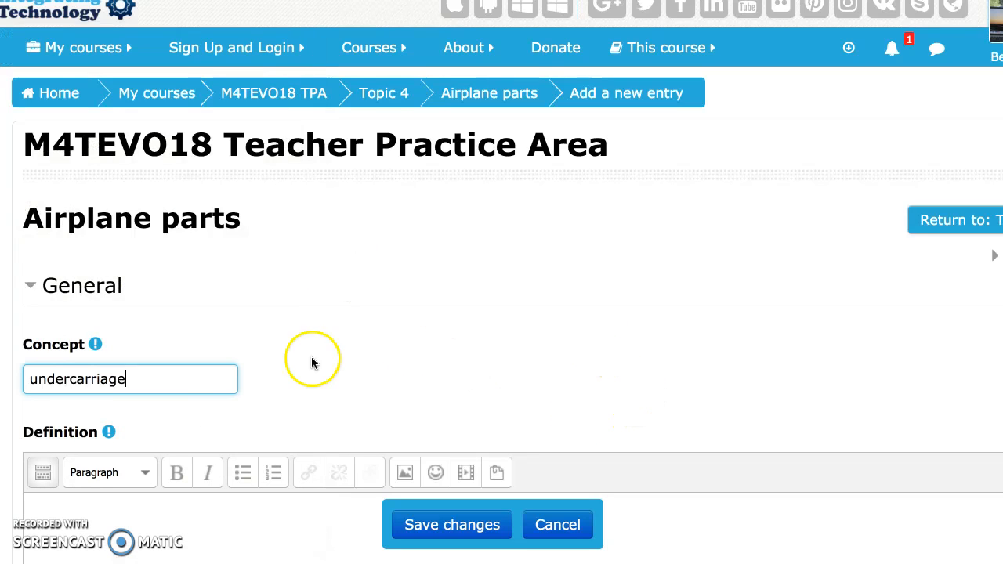
click(132, 524)
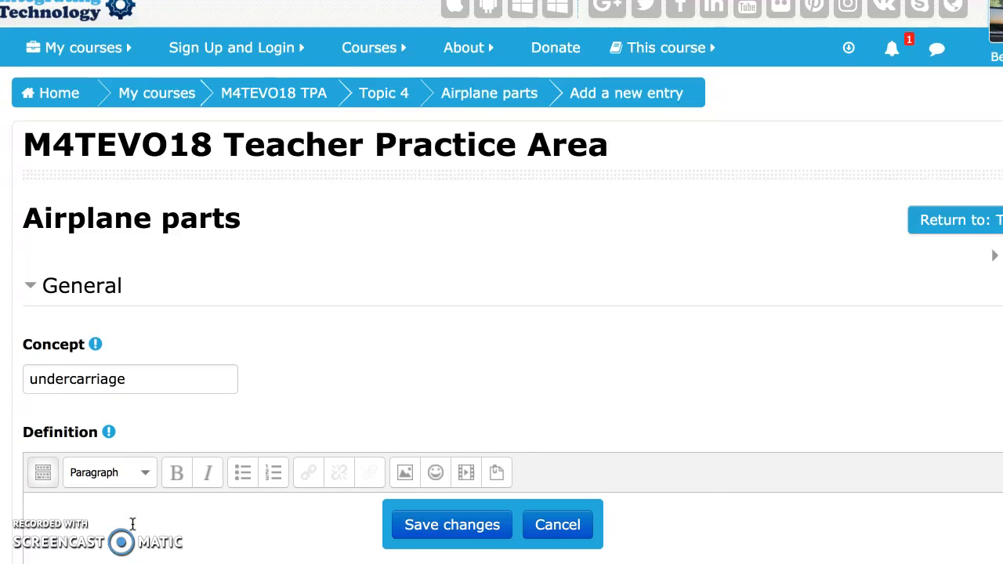
key(ctrl+v)
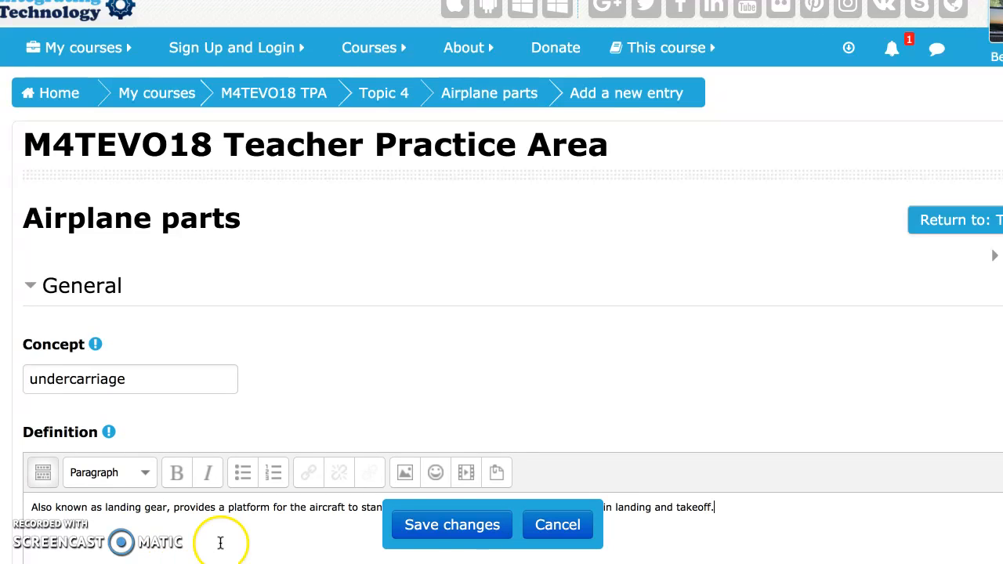
click(440, 526)
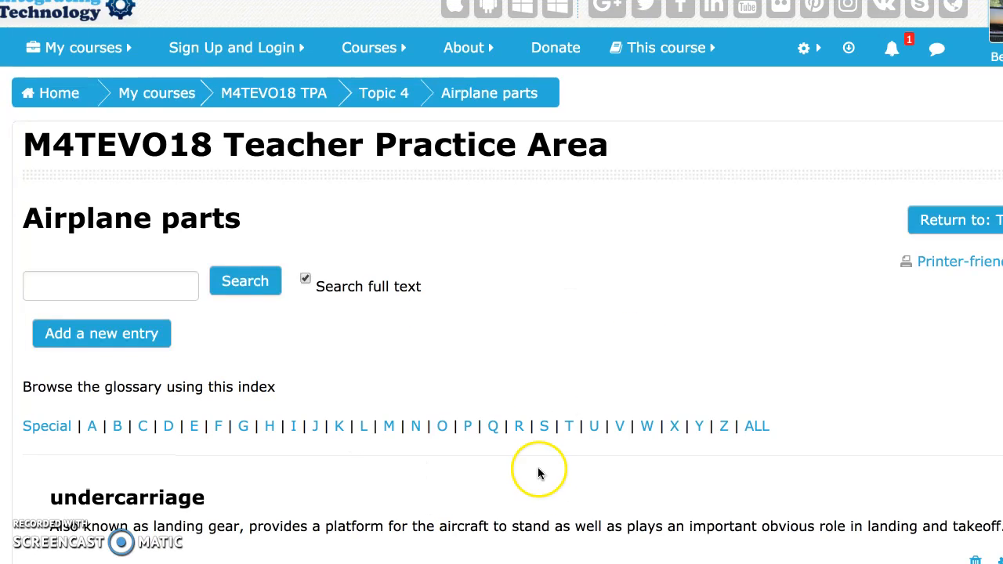
Step: List all entries of the Airplane parts glossary and look for the new undercarriage entry among them
click(757, 428)
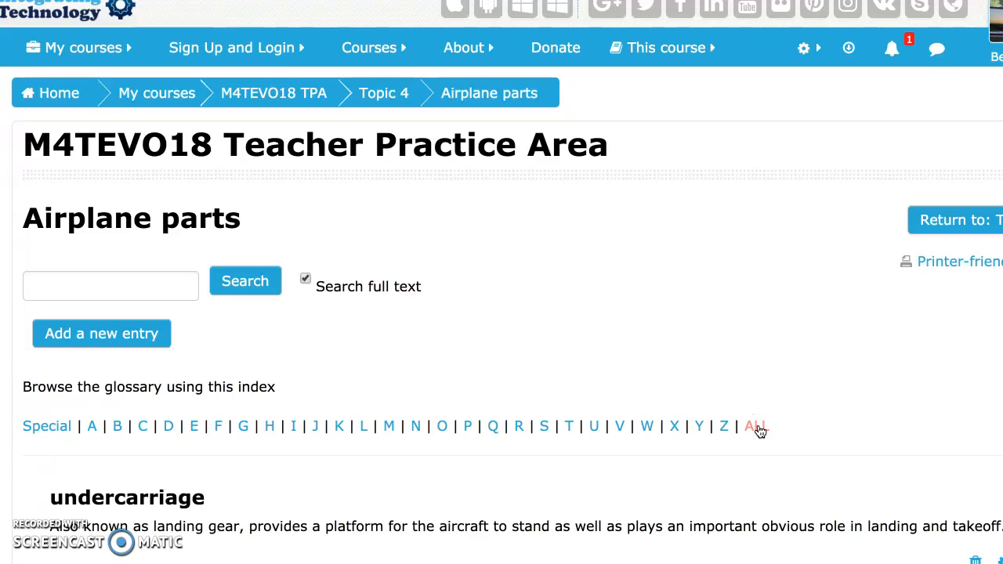
scroll(758, 430, down, 6)
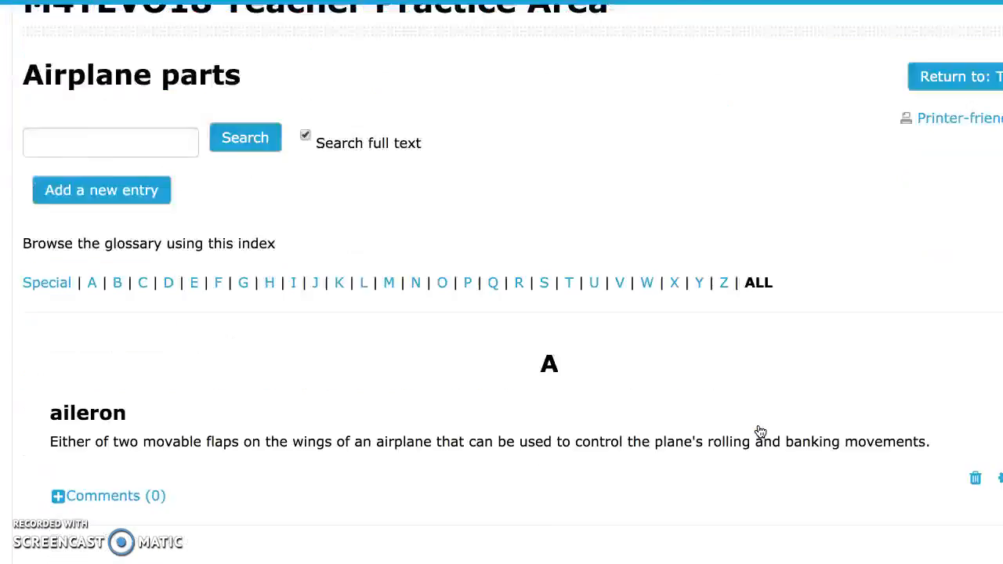
scroll(760, 432, down, 15)
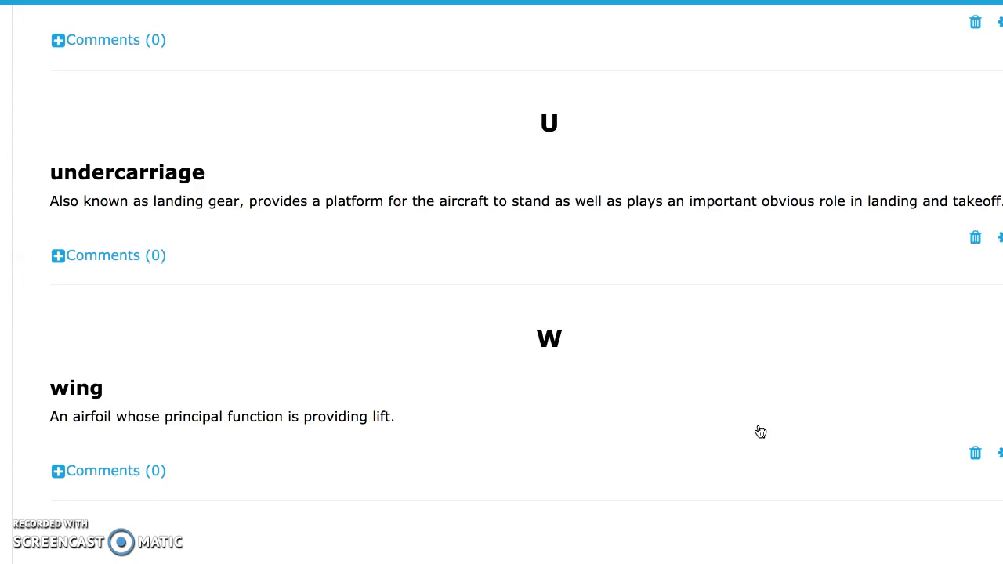
scroll(760, 432, up, 20)
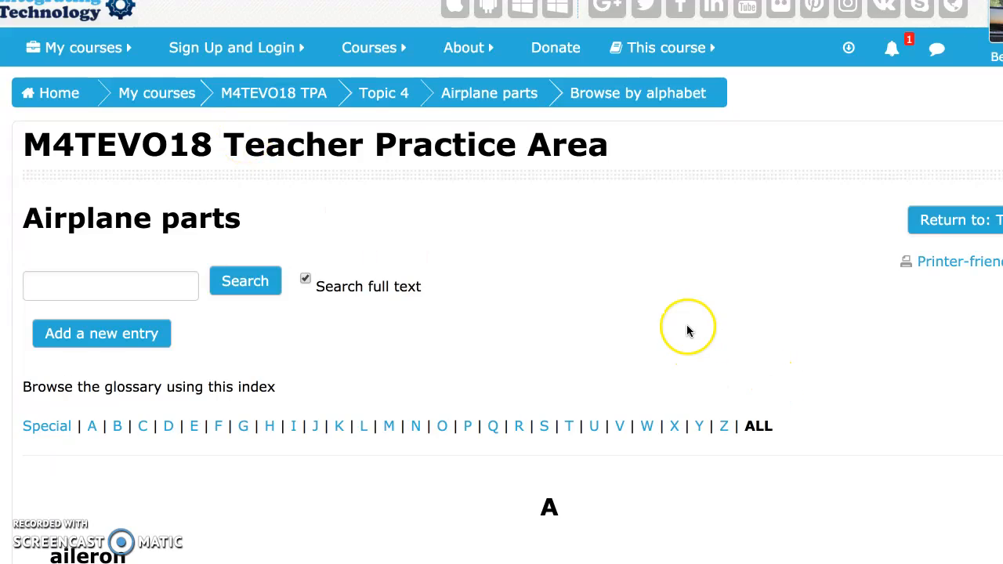
scroll(686, 329, down, 15)
scroll(687, 324, down, 10)
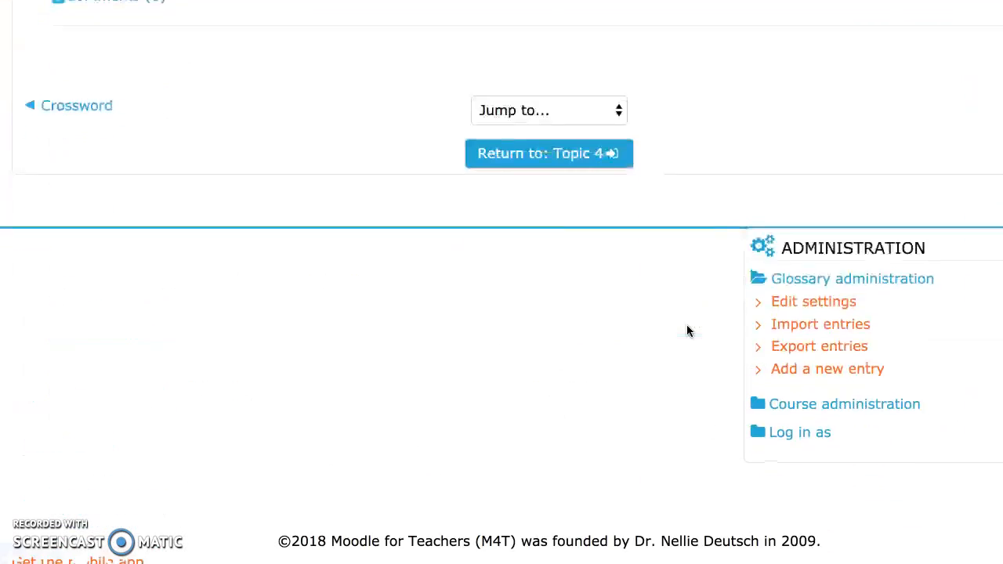
scroll(382, 215, up, 10)
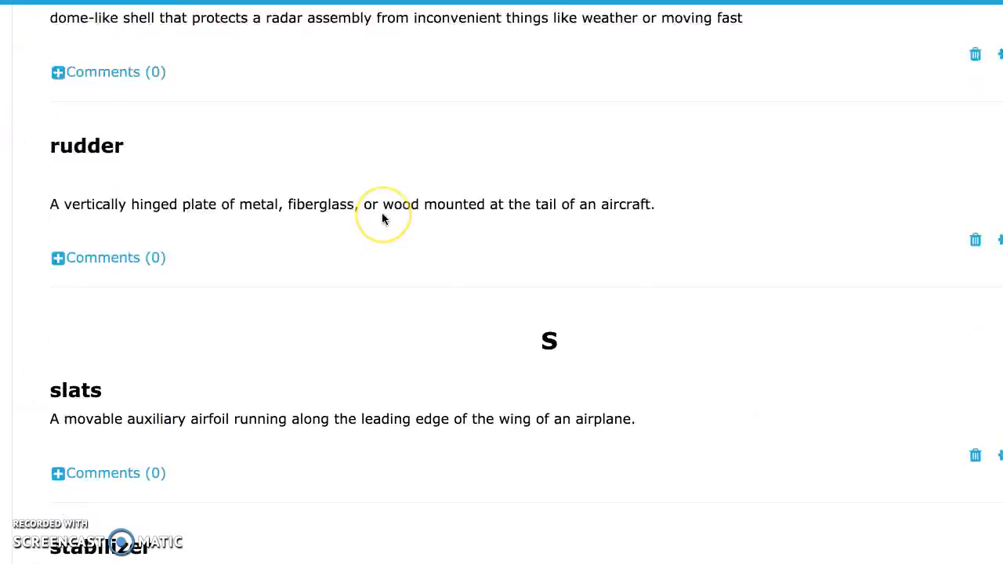
scroll(382, 215, down, 10)
Step: Return to the Topic 4 course page and open the Crossword activity's settings for editing
click(553, 172)
scroll(334, 368, up, 1)
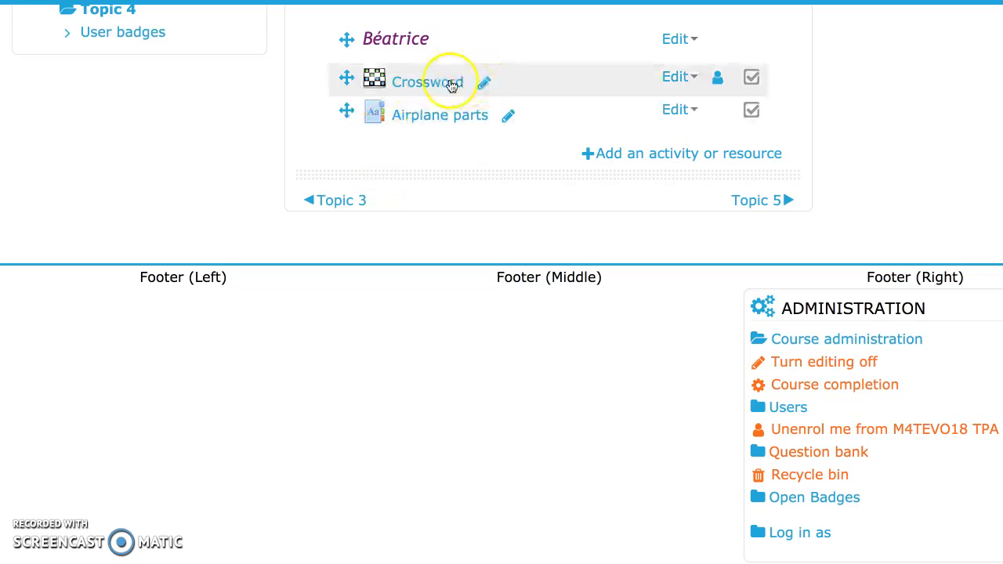
click(672, 81)
click(671, 81)
click(672, 81)
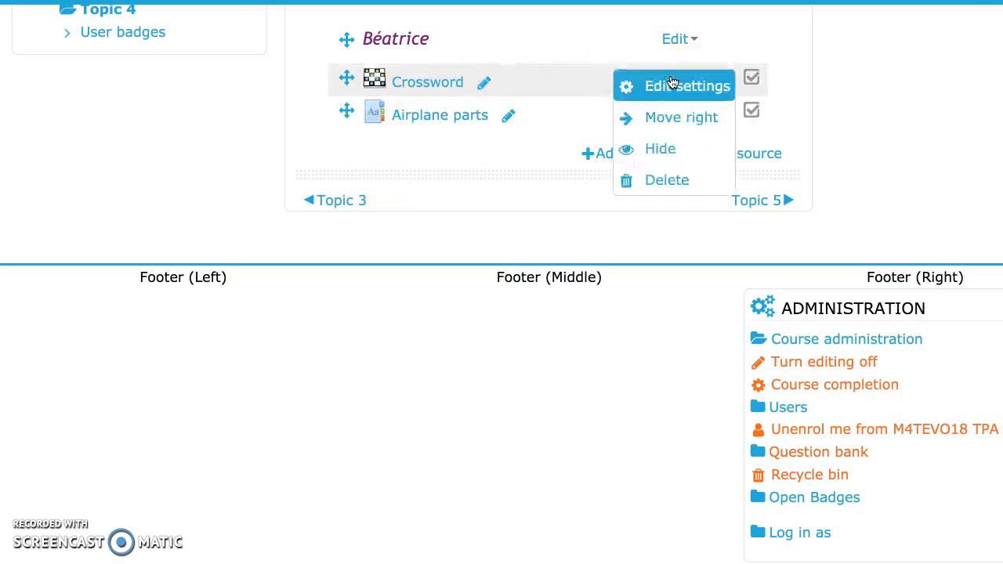
click(671, 82)
Step: Review the Crossword activity's general settings, including its question source, selected glossary, attempts and high score options
scroll(280, 463, down, 10)
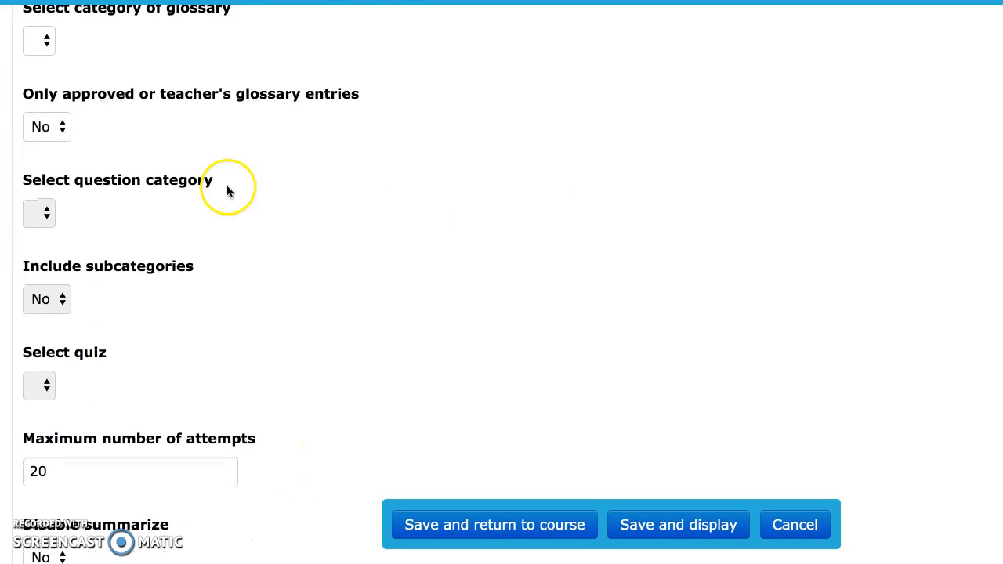
scroll(353, 105, up, 4)
scroll(358, 110, up, 1)
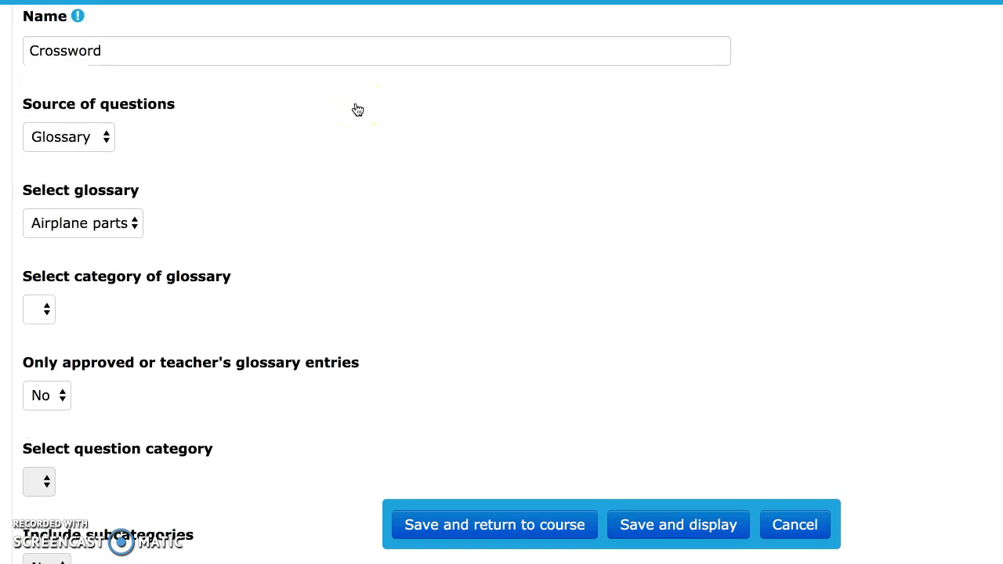
scroll(357, 109, down, 7)
scroll(358, 110, down, 2)
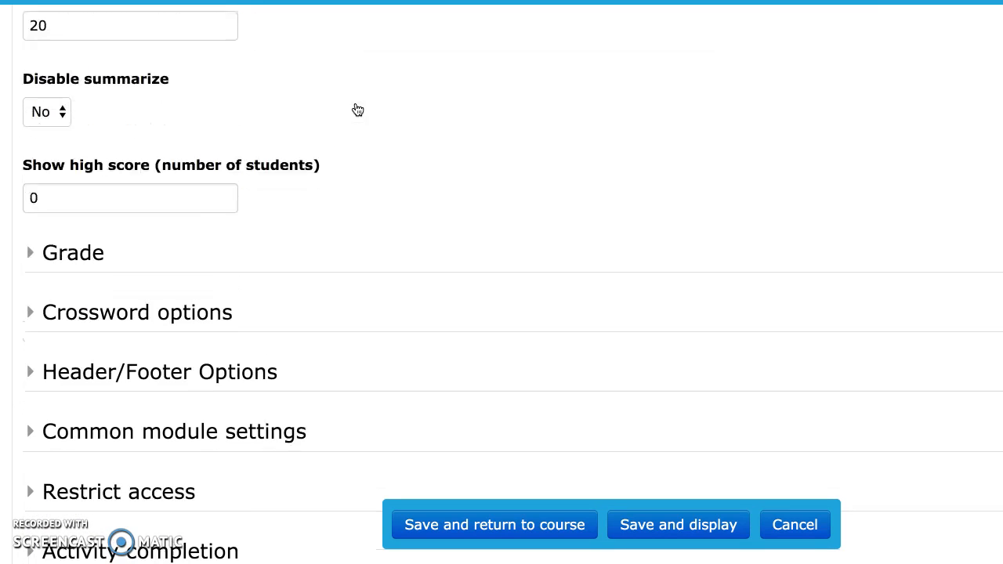
scroll(357, 109, down, 1)
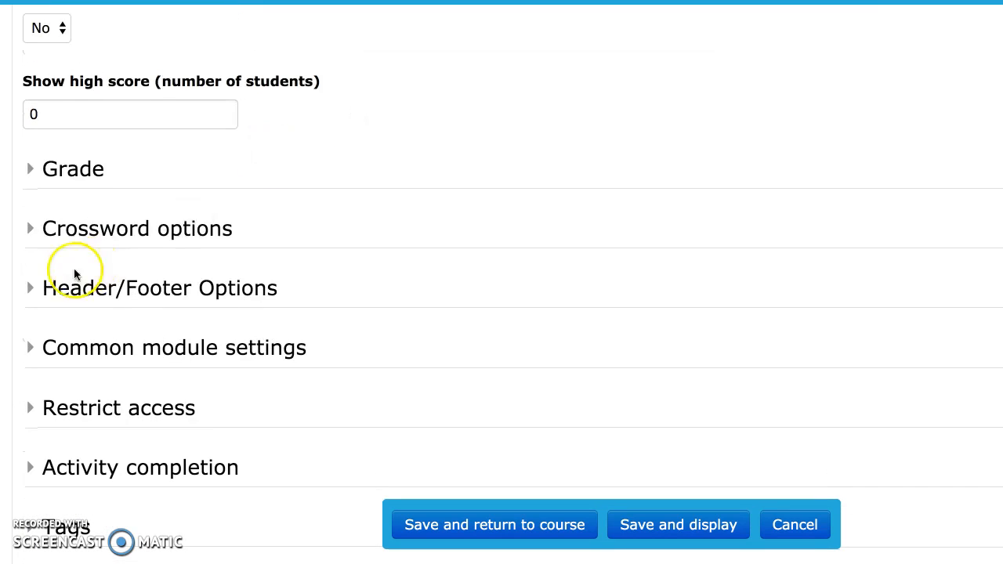
Step: Review the size, word count and layout settings in the Crossword options, and save the activity for display
click(106, 231)
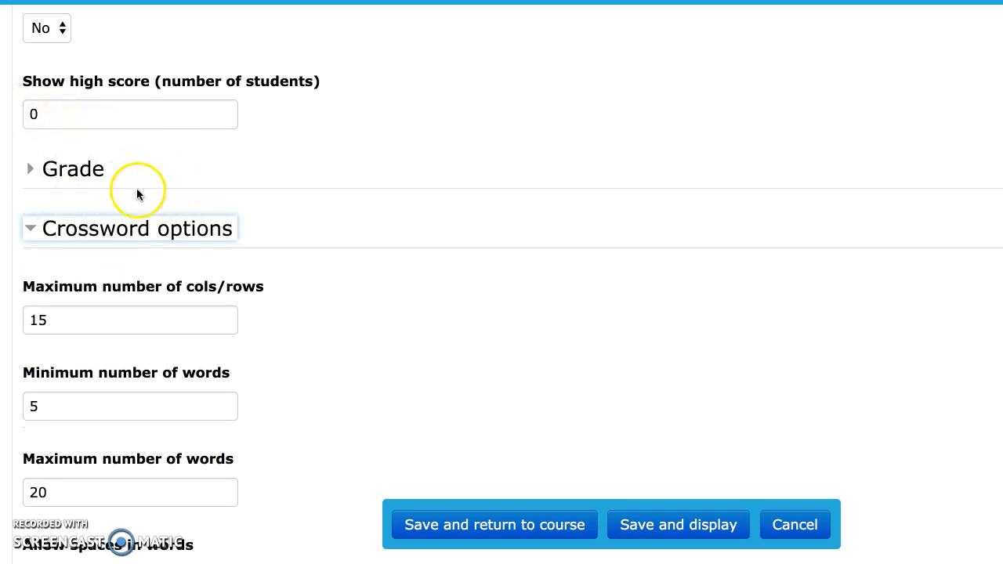
scroll(182, 268, down, 5)
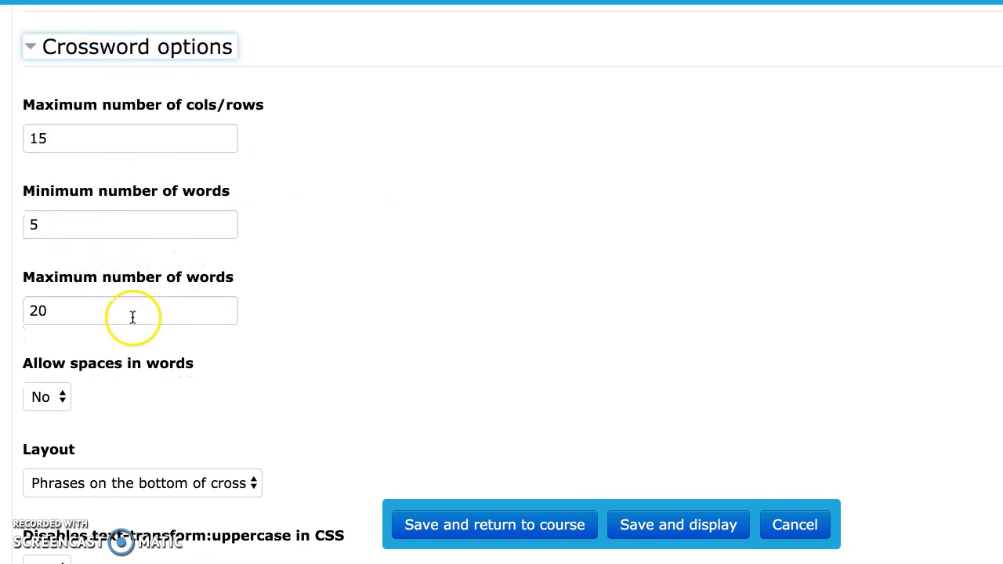
scroll(133, 317, down, 6)
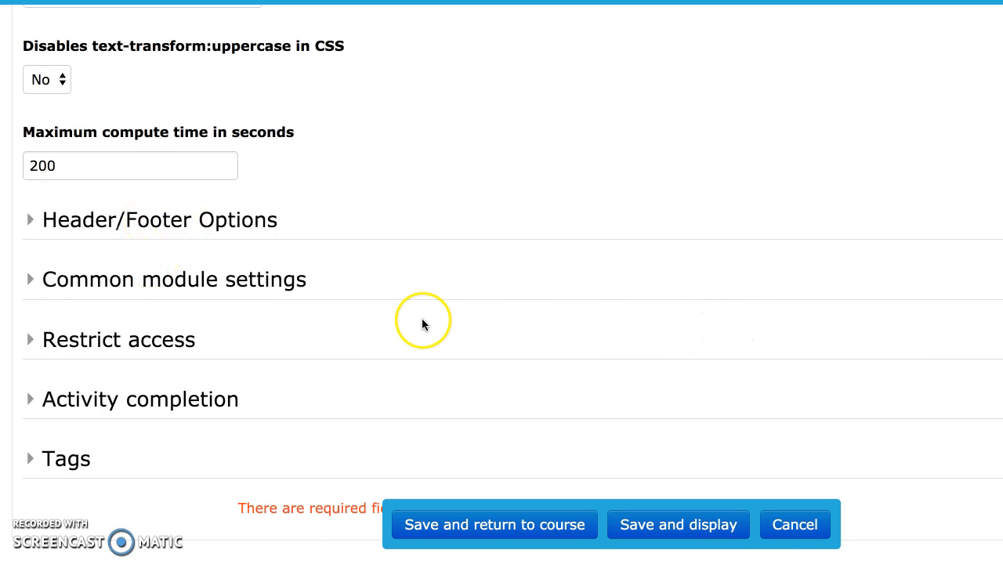
click(705, 530)
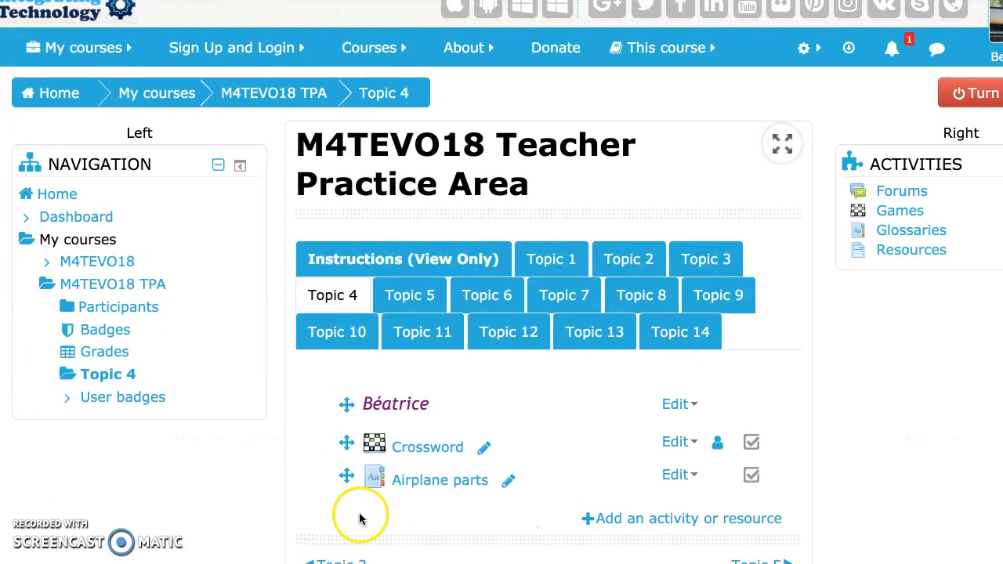
Step: Open the Crossword activity from Topic 4 and start a new attempt at the game
click(375, 444)
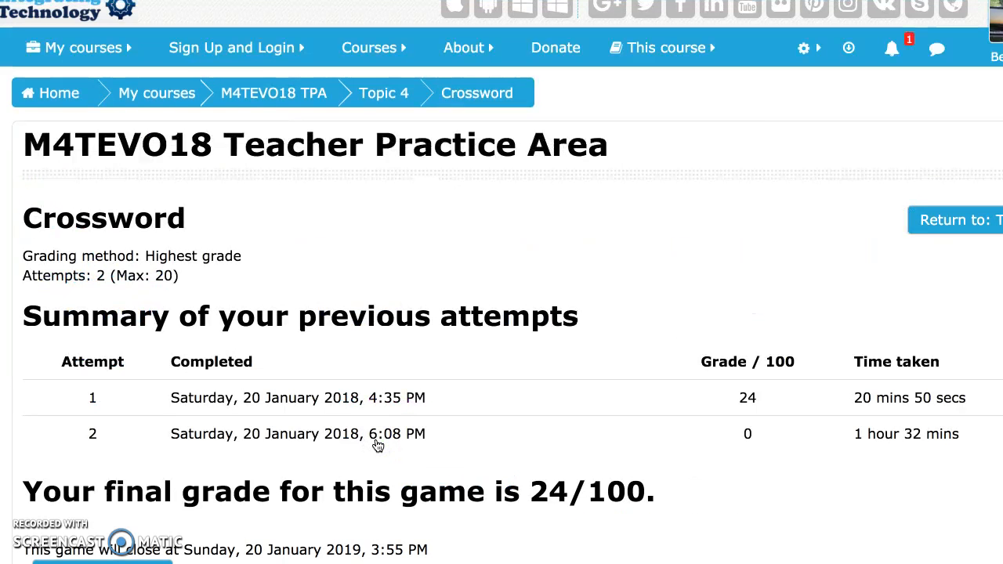
scroll(376, 444, down, 6)
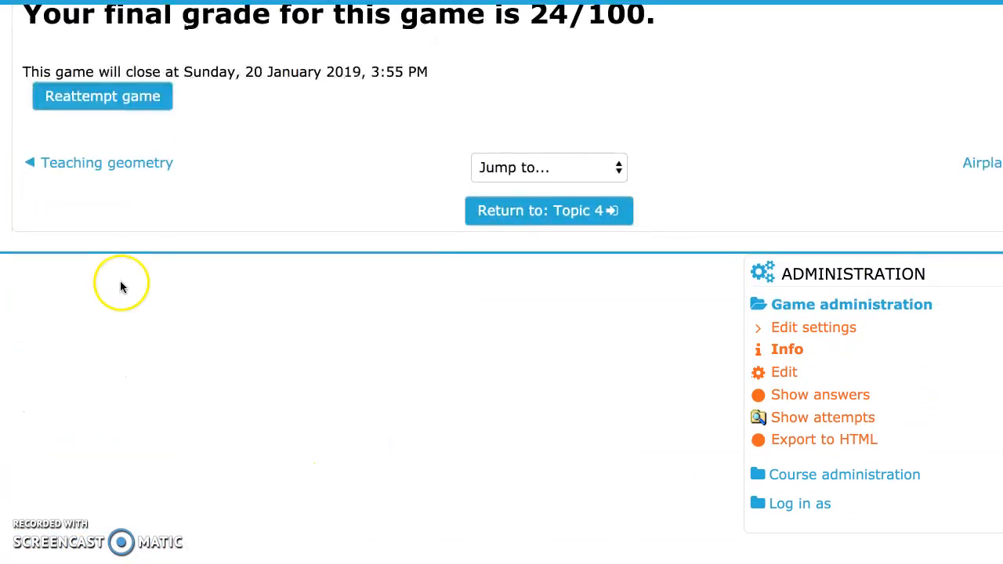
scroll(322, 203, up, 1)
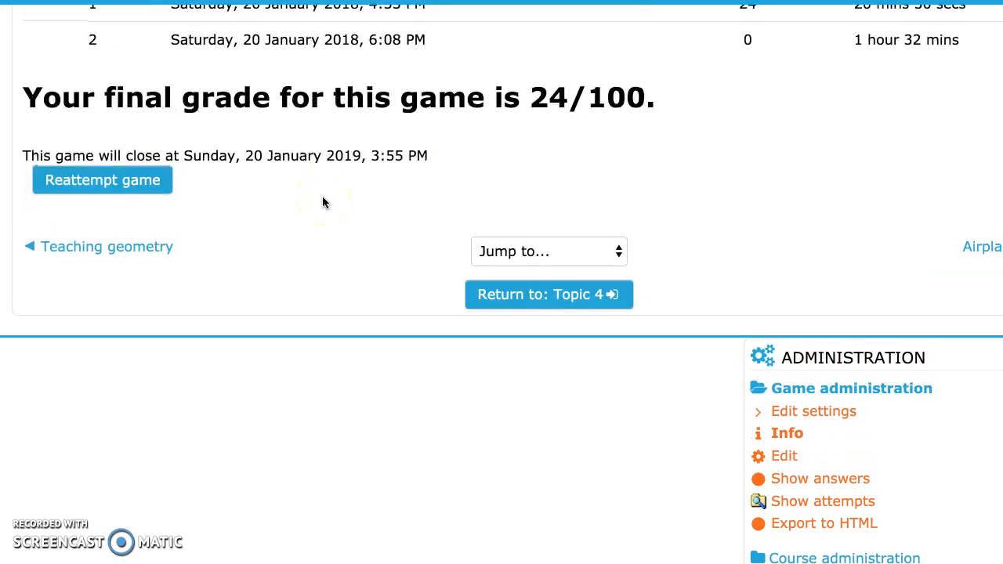
click(122, 179)
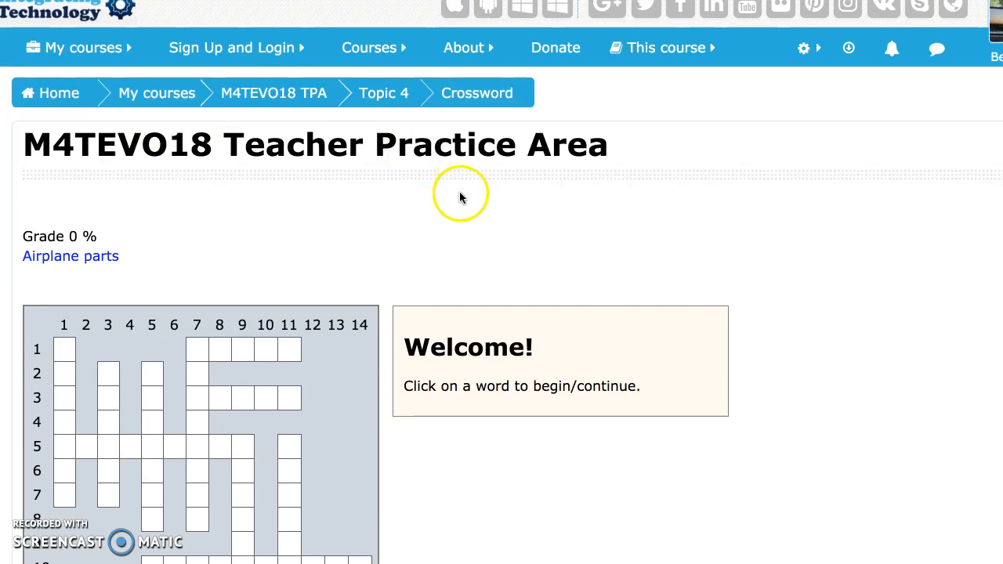
Step: Review the crossword grid and its Across clues, and answer the row 1 clue about the variable trailing-edge wing surface with FLAPS
scroll(200, 406, down, 2)
scroll(202, 409, down, 2)
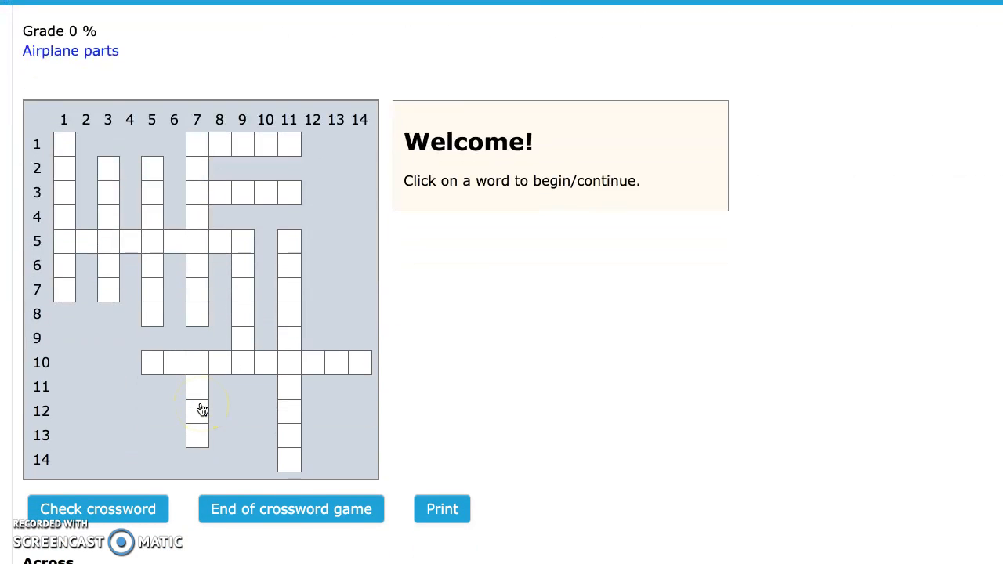
scroll(202, 410, down, 4)
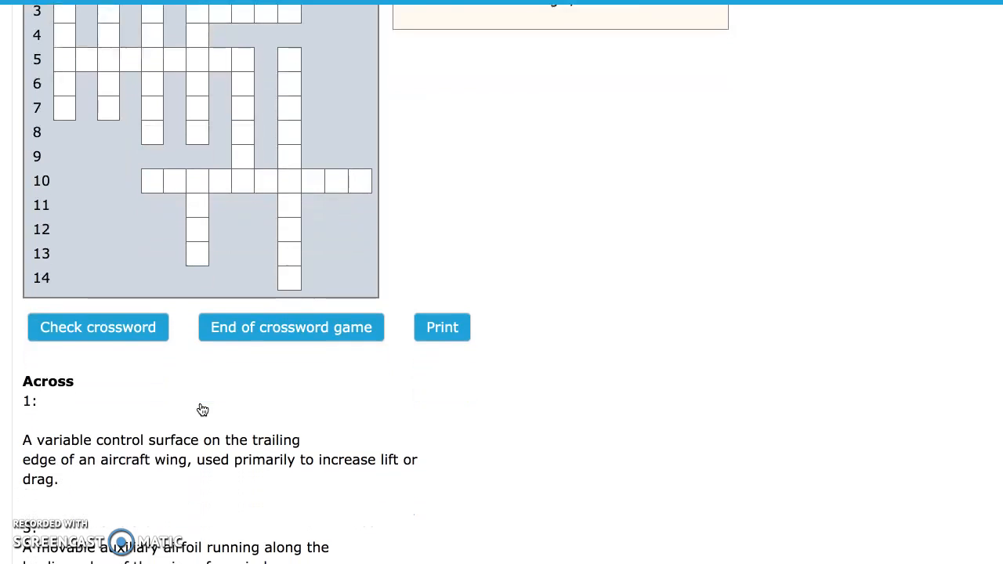
scroll(483, 473, down, 1)
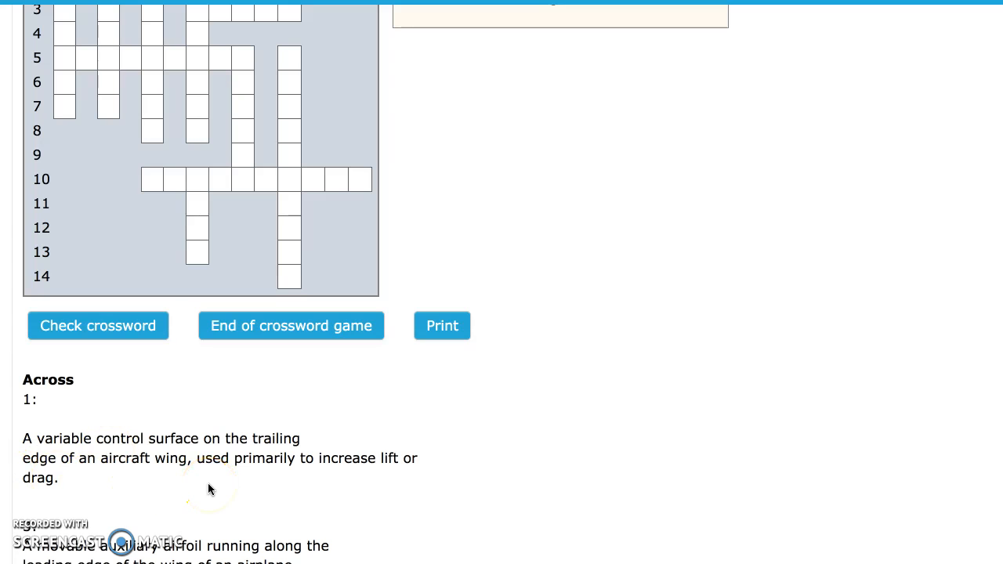
scroll(203, 470, up, 3)
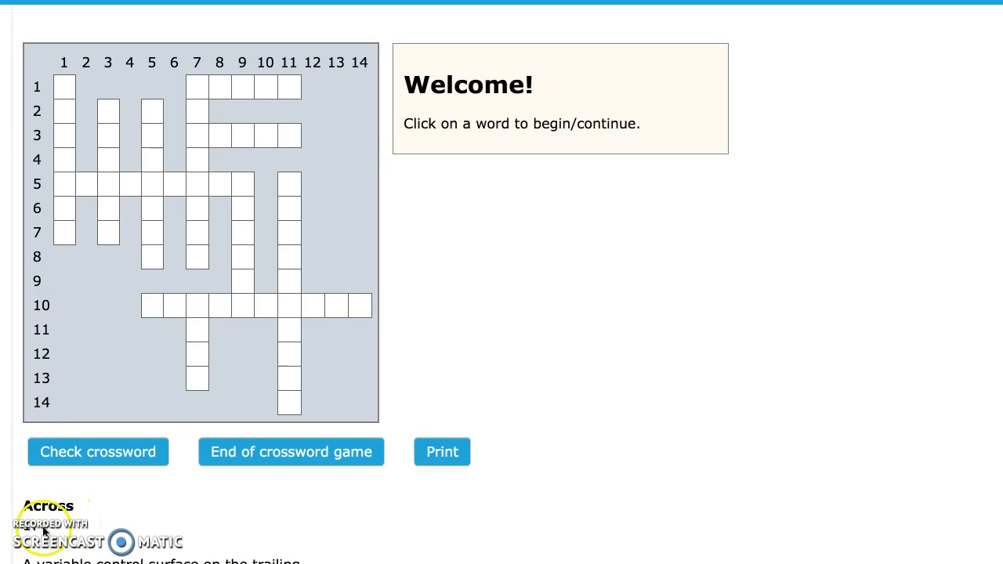
scroll(114, 528, down, 1)
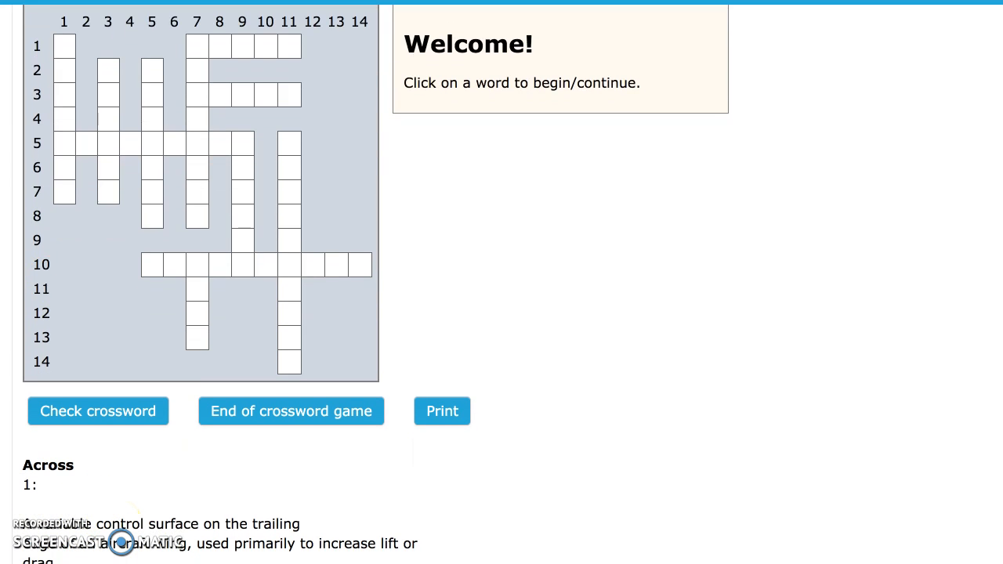
click(197, 48)
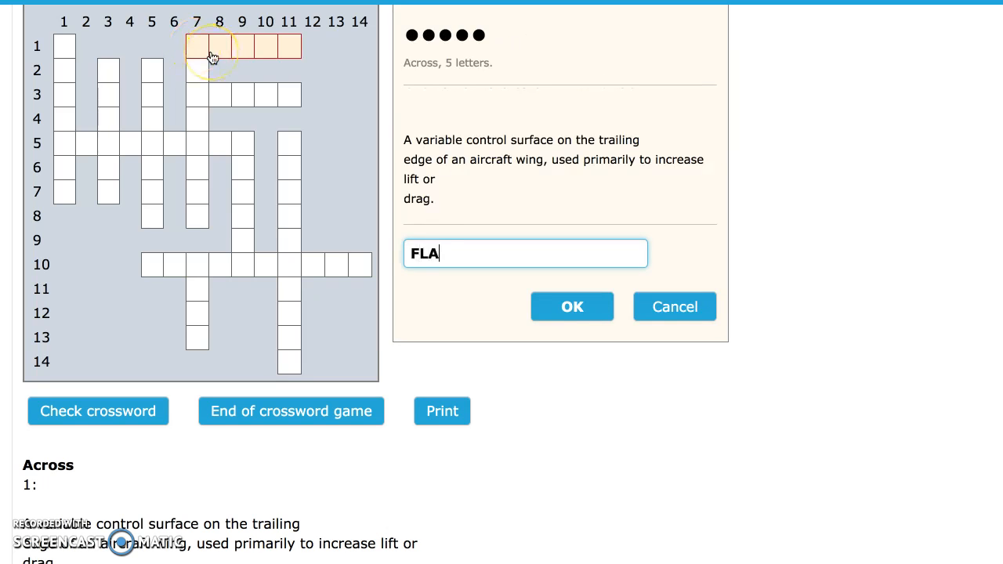
text(FLAPS)
key(Return)
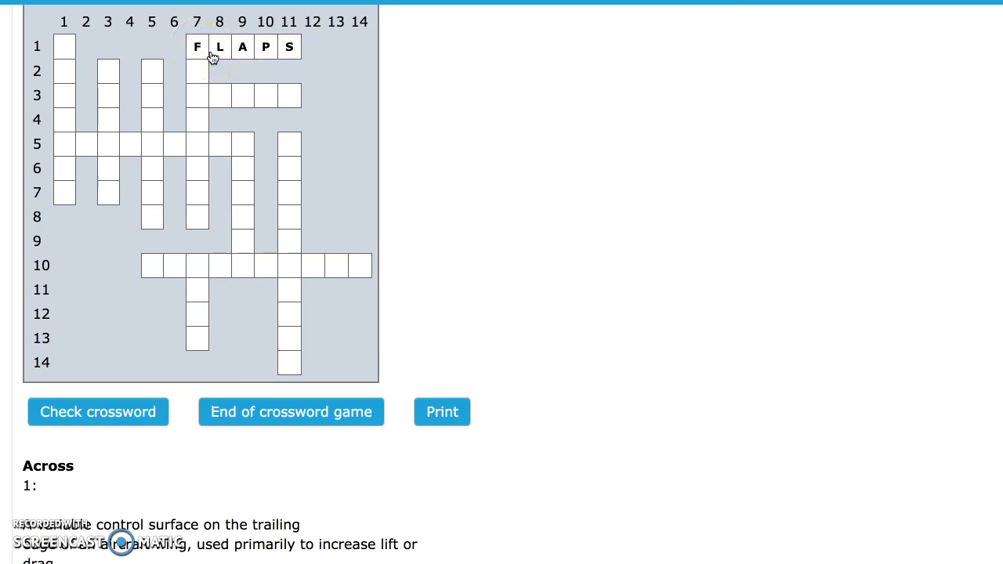